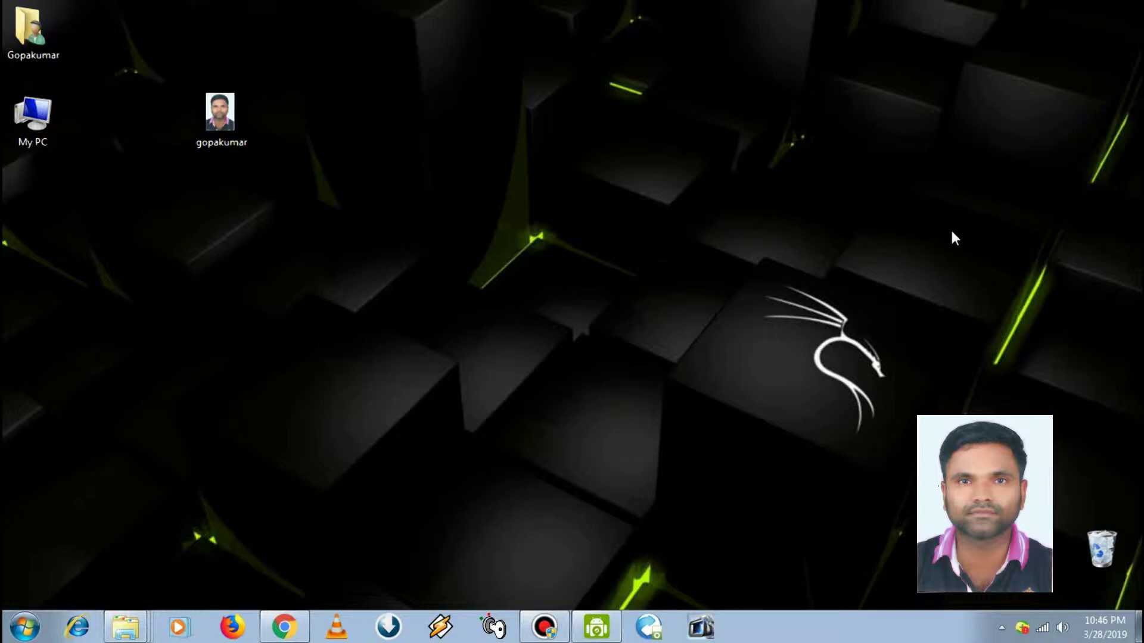
# Step: Check the free space on Removable Disk (H:) in My PC
pyautogui.doubleClick(33, 116)
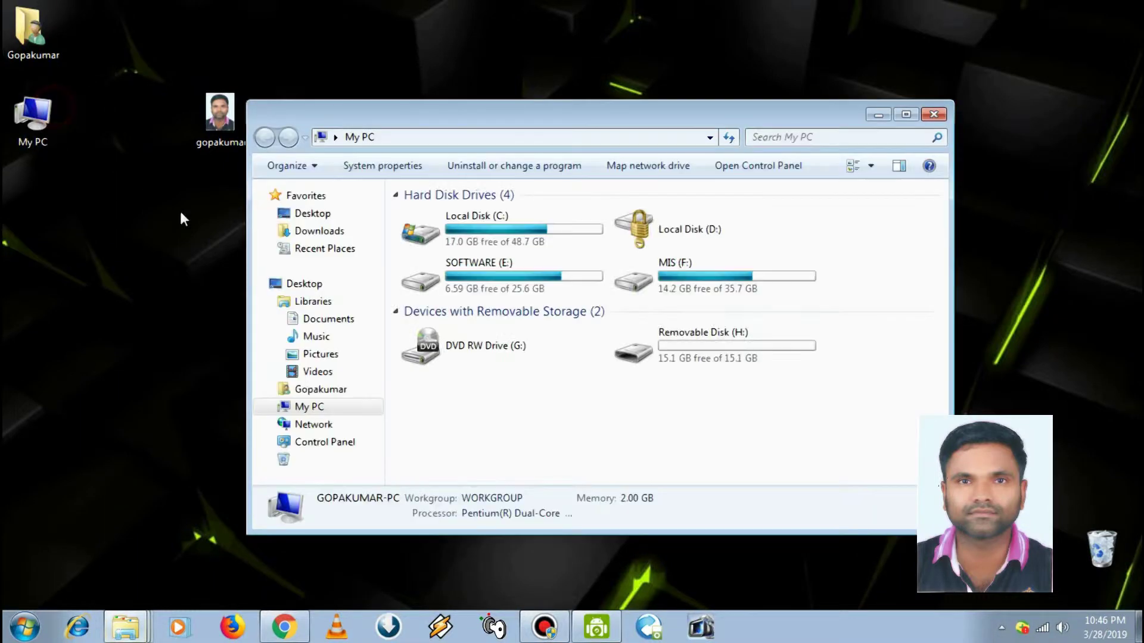
pyautogui.click(661, 365)
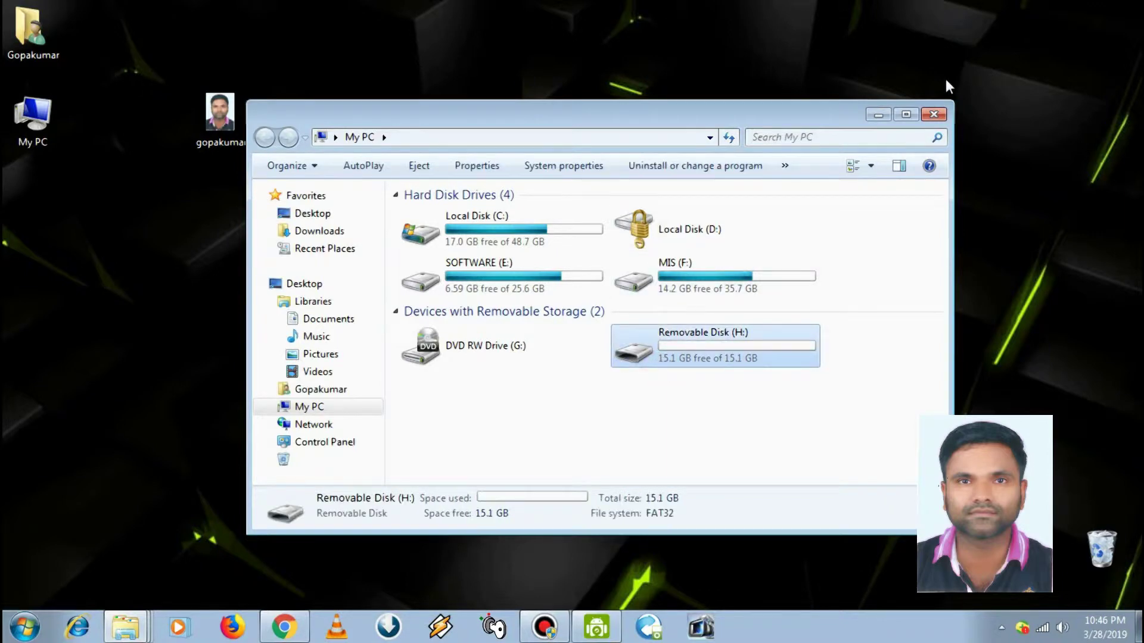
pyautogui.click(932, 113)
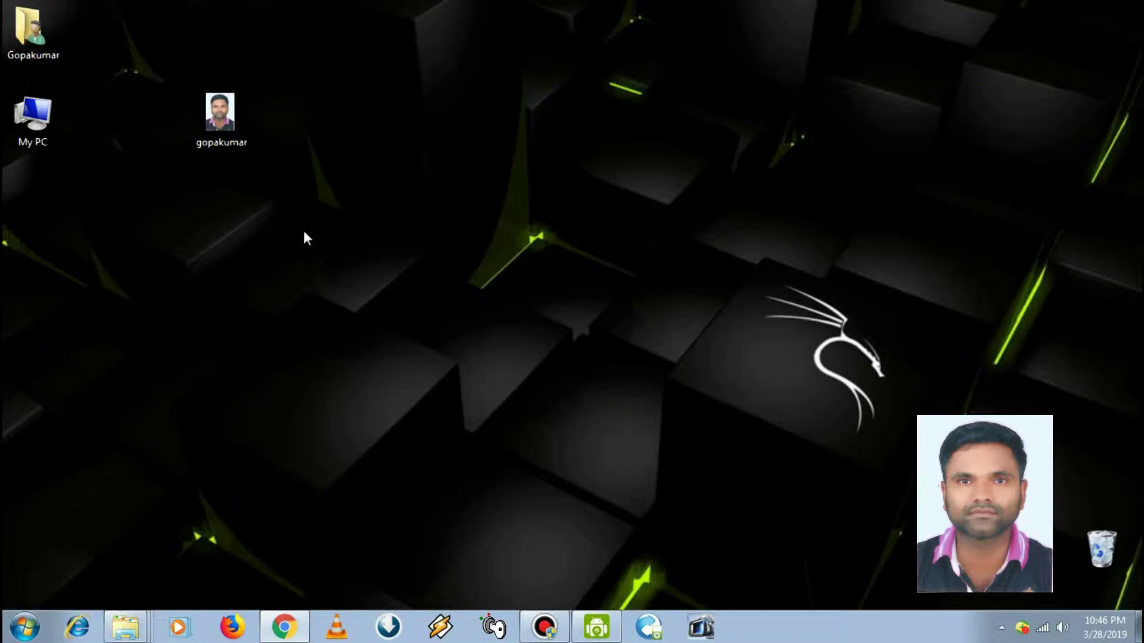
# Step: Open the desktop gopakumar photo in Paint
pyautogui.rightClick(213, 106)
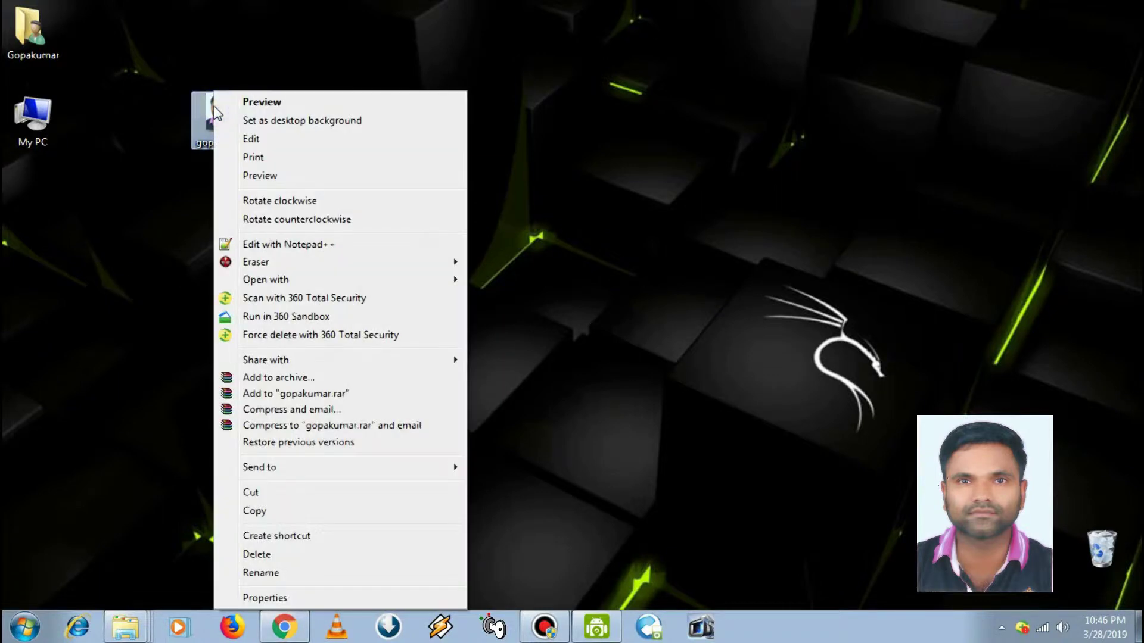
pyautogui.click(286, 281)
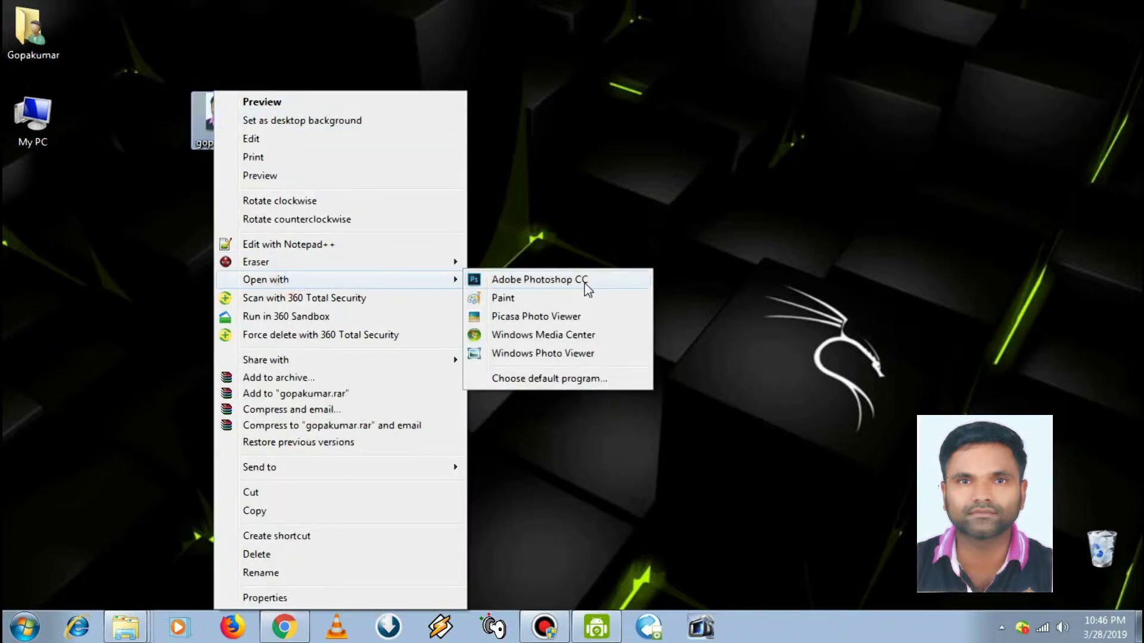
pyautogui.click(512, 301)
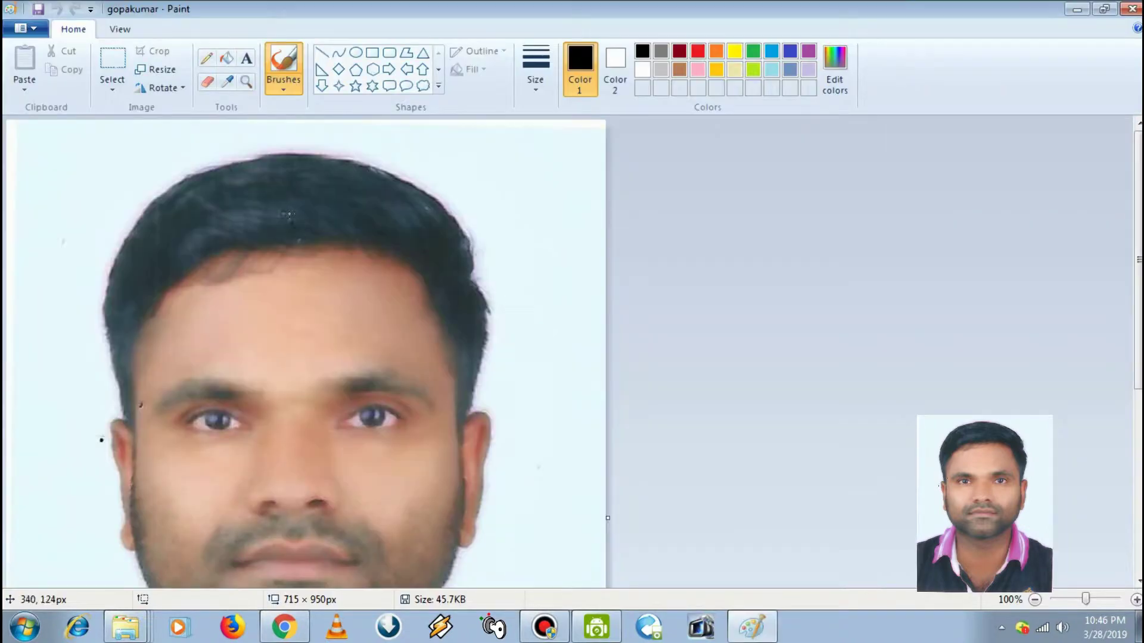
# Step: Resize the image horizontally to 25 percent, keeping aspect ratio (179 × 238 px)
pyautogui.click(146, 68)
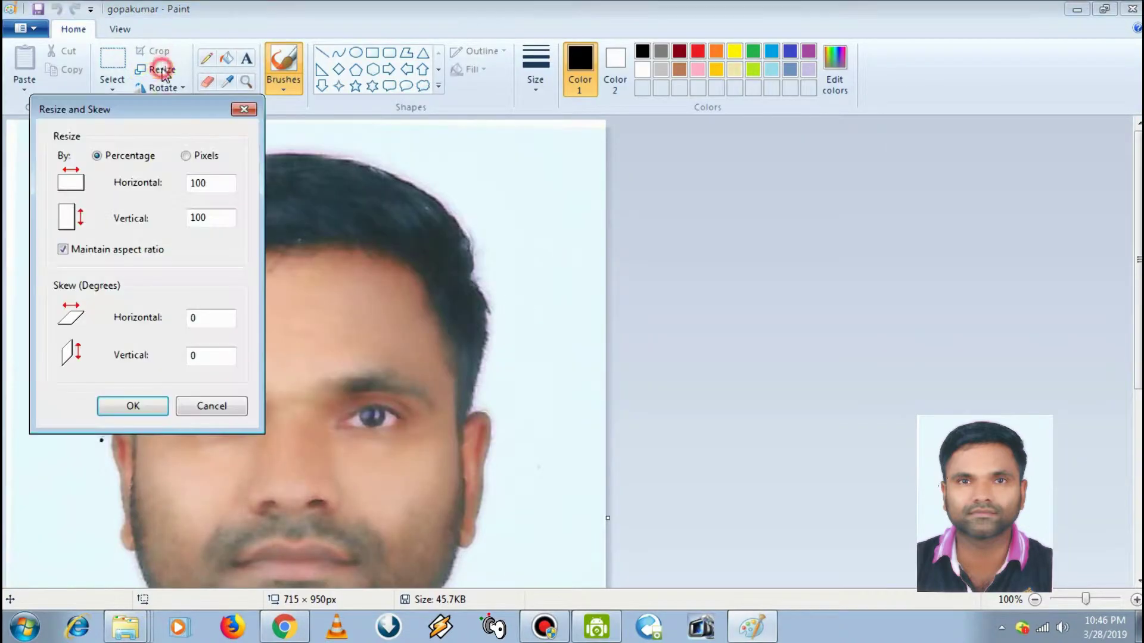
pyautogui.doubleClick(215, 183)
pyautogui.write('25')
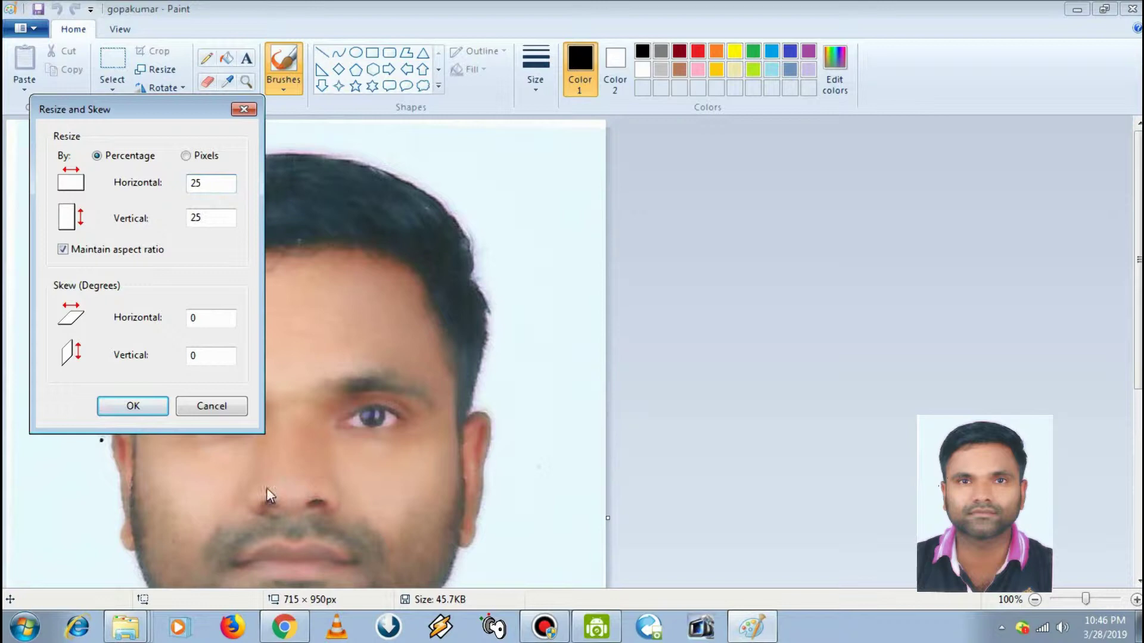
pyautogui.click(144, 409)
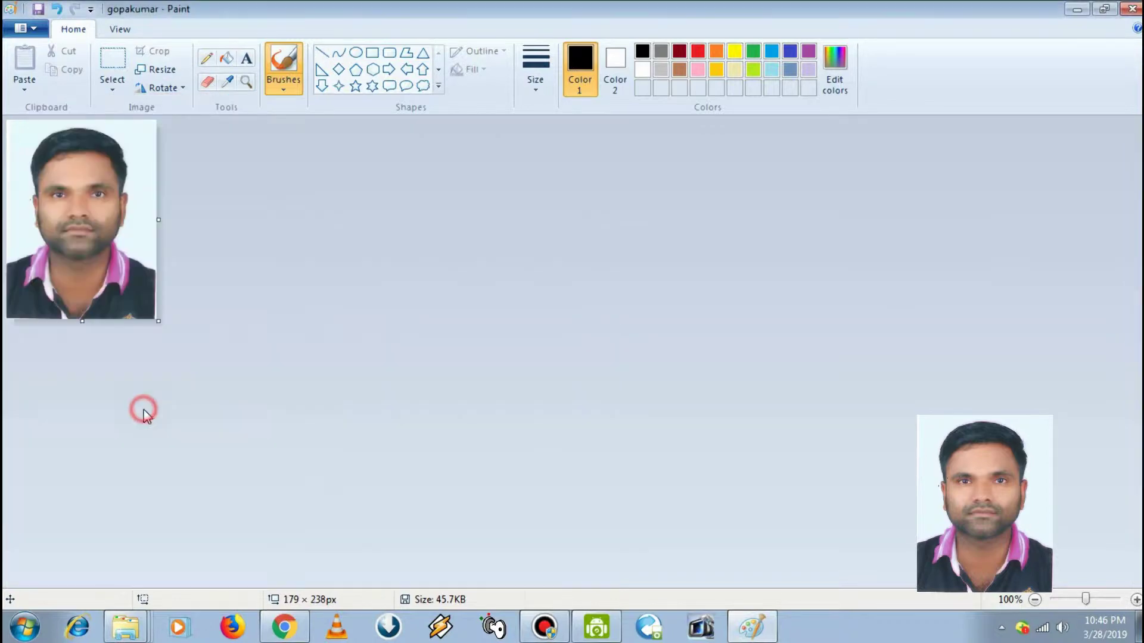
pyautogui.click(25, 28)
pyautogui.click(50, 168)
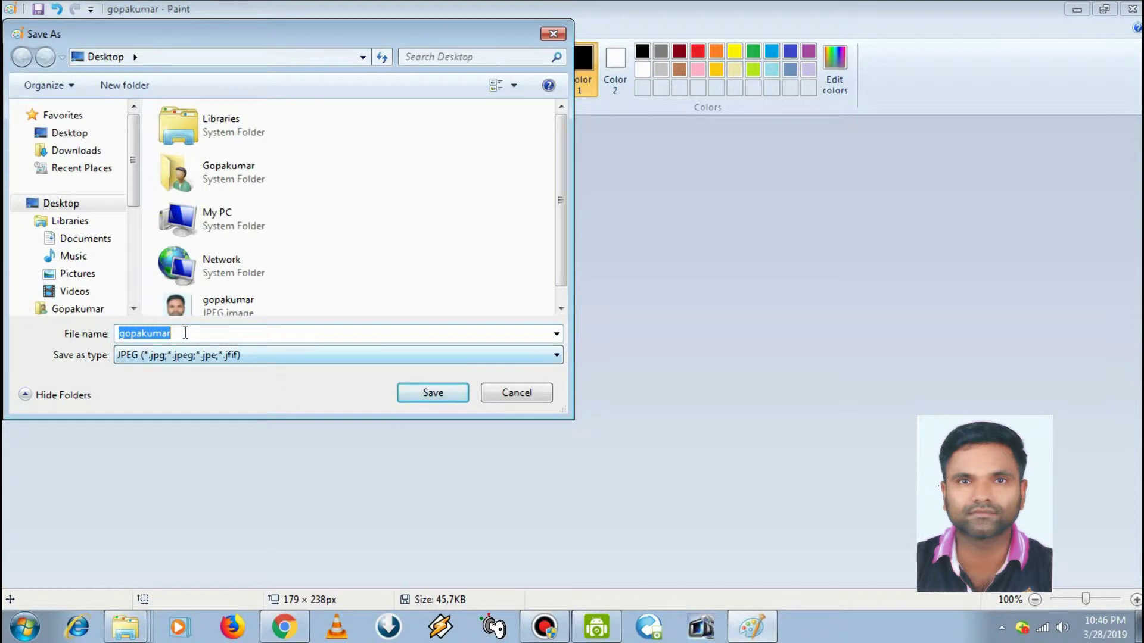
# Step: Save the resized photo to the Desktop as PENDRIVE in 24-bit Bitmap format
pyautogui.doubleClick(206, 333)
pyautogui.press('BackSpace')
pyautogui.write('P')
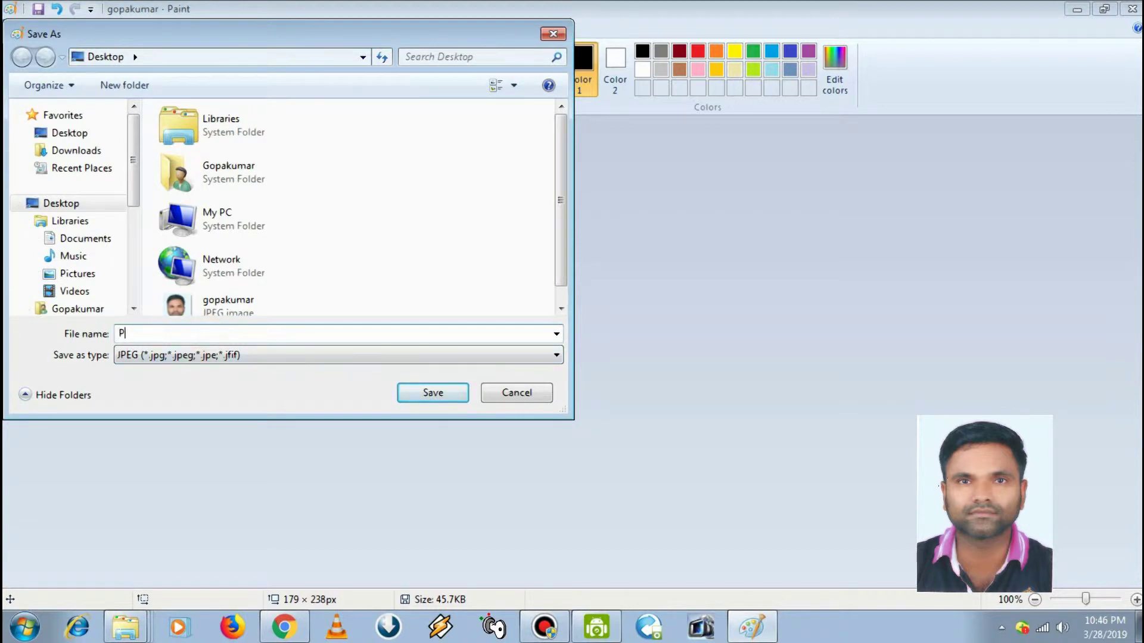
pyautogui.write('ENDRIVE')
pyautogui.click(160, 355)
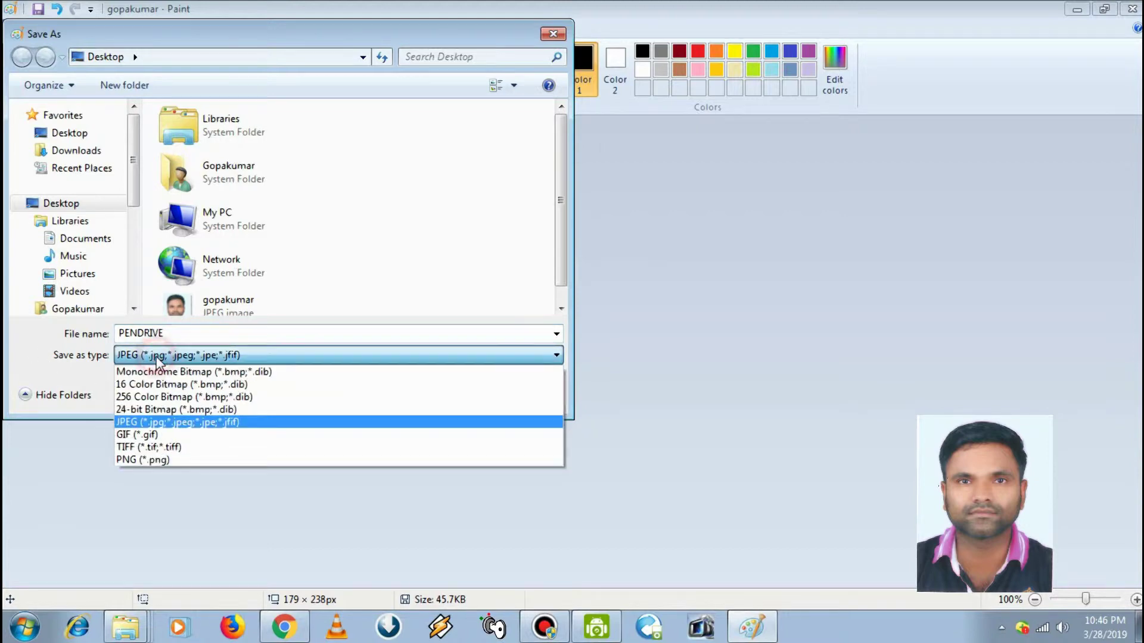
pyautogui.click(147, 411)
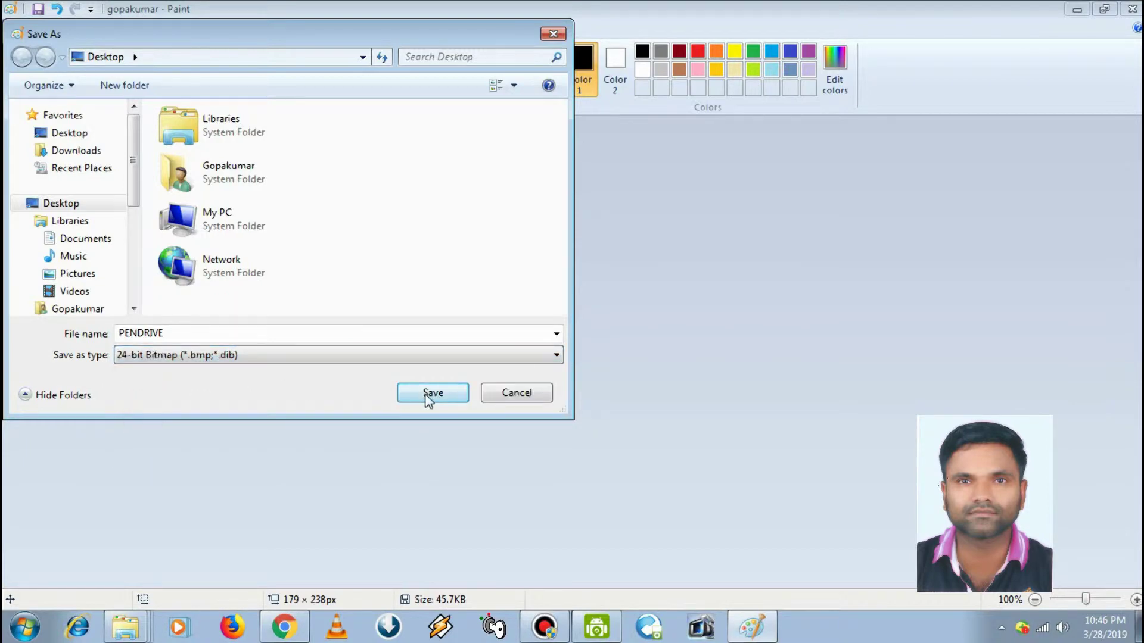
pyautogui.click(65, 134)
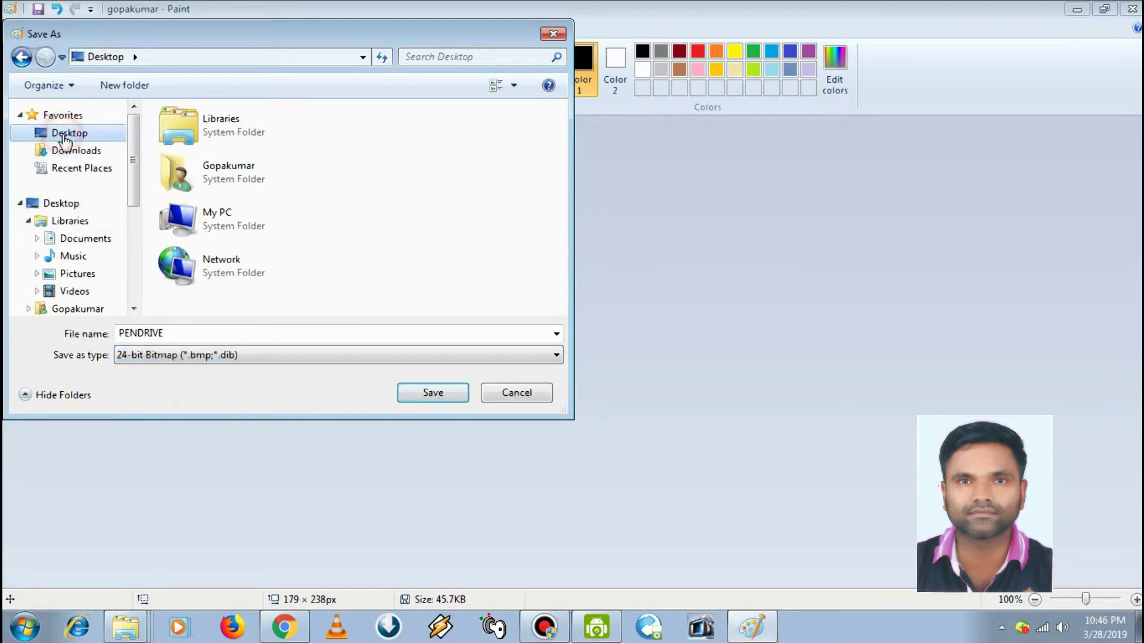
pyautogui.click(440, 393)
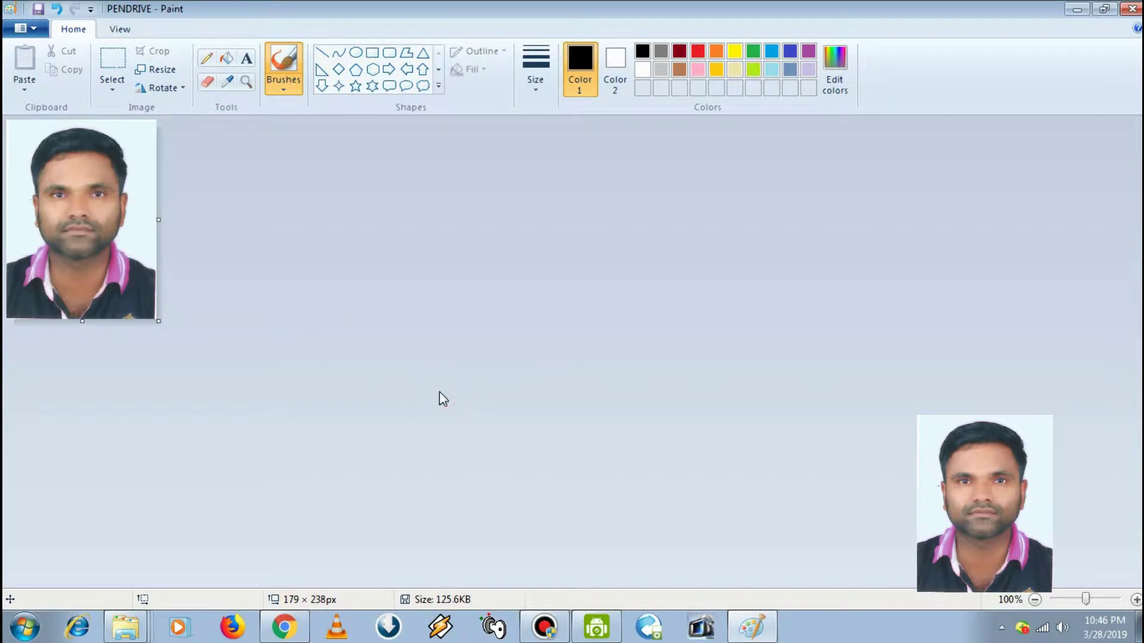
pyautogui.click(1135, 14)
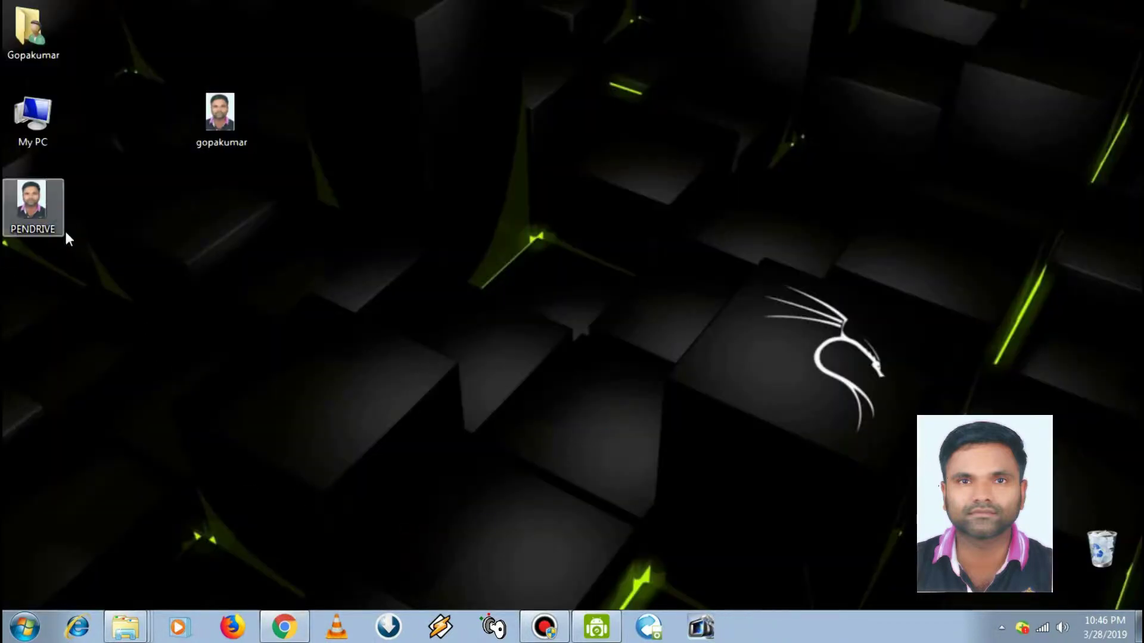
pyautogui.moveTo(66, 234)
pyautogui.mouseDown()
pyautogui.moveTo(128, 268)
pyautogui.moveTo(568, 234)
pyautogui.mouseUp()
pyautogui.click(473, 305)
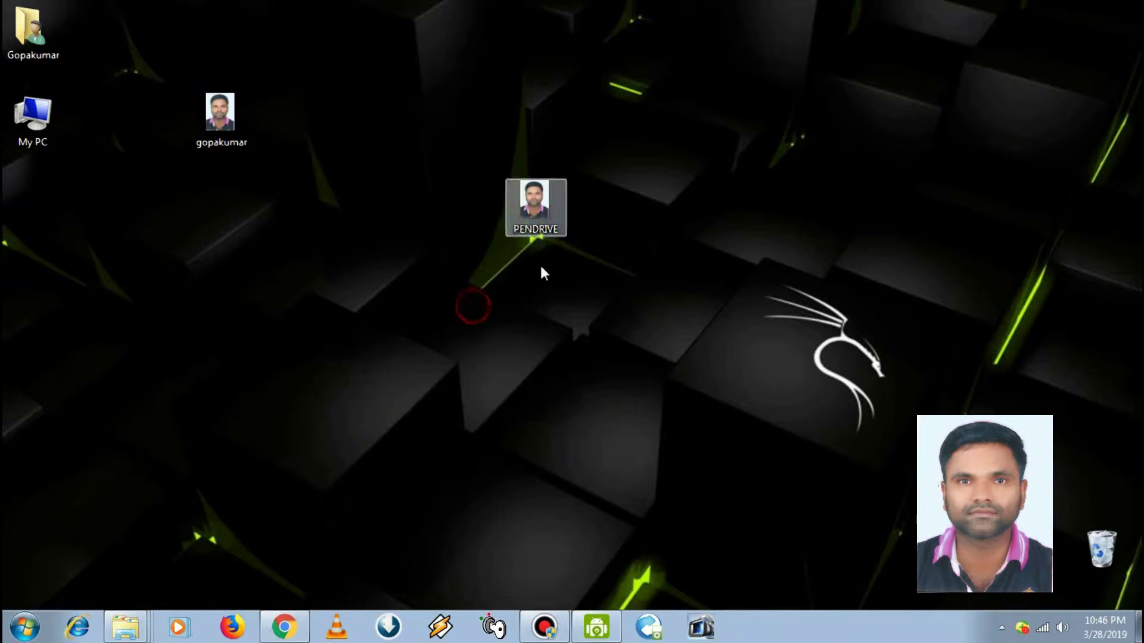
pyautogui.rightClick(527, 223)
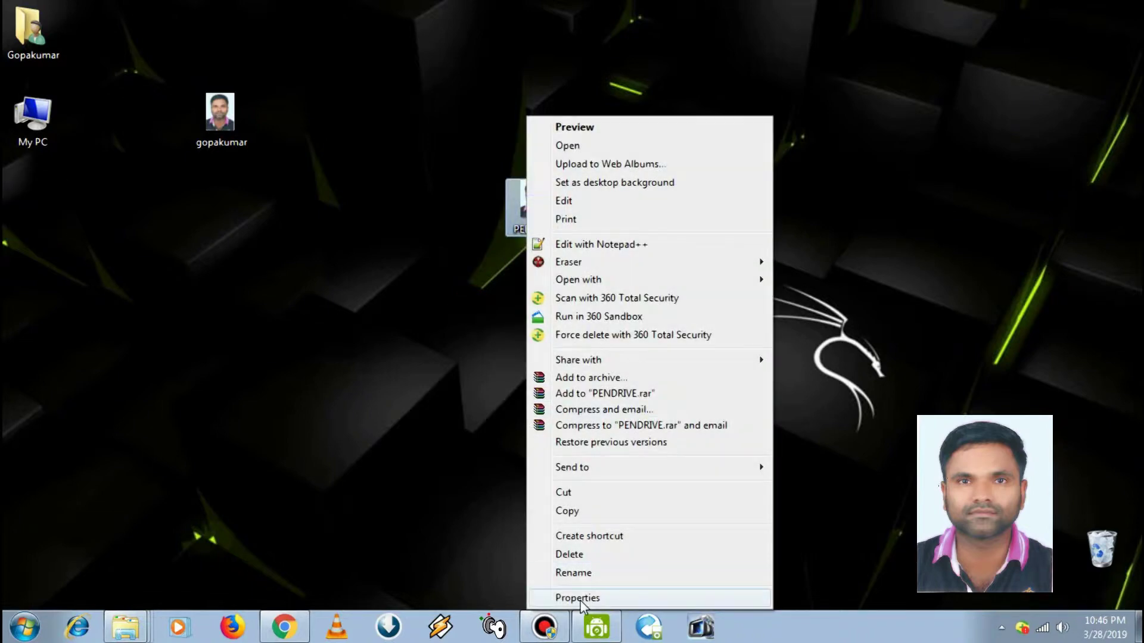
pyautogui.click(577, 598)
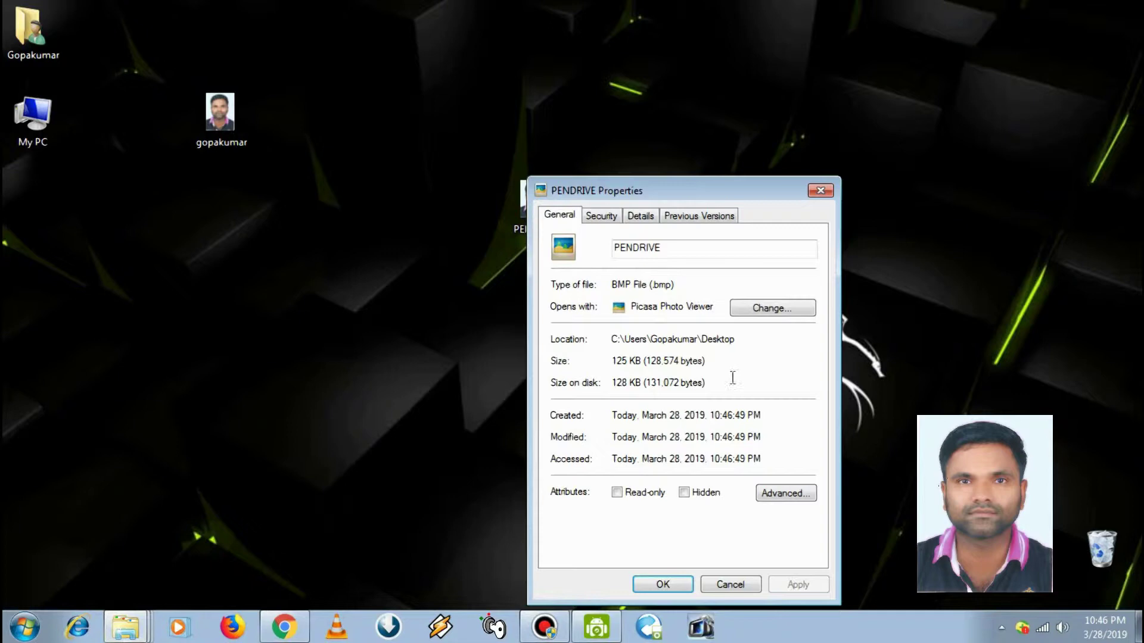
pyautogui.moveTo(649, 285); pyautogui.dragTo(676, 286)
pyautogui.click(821, 190)
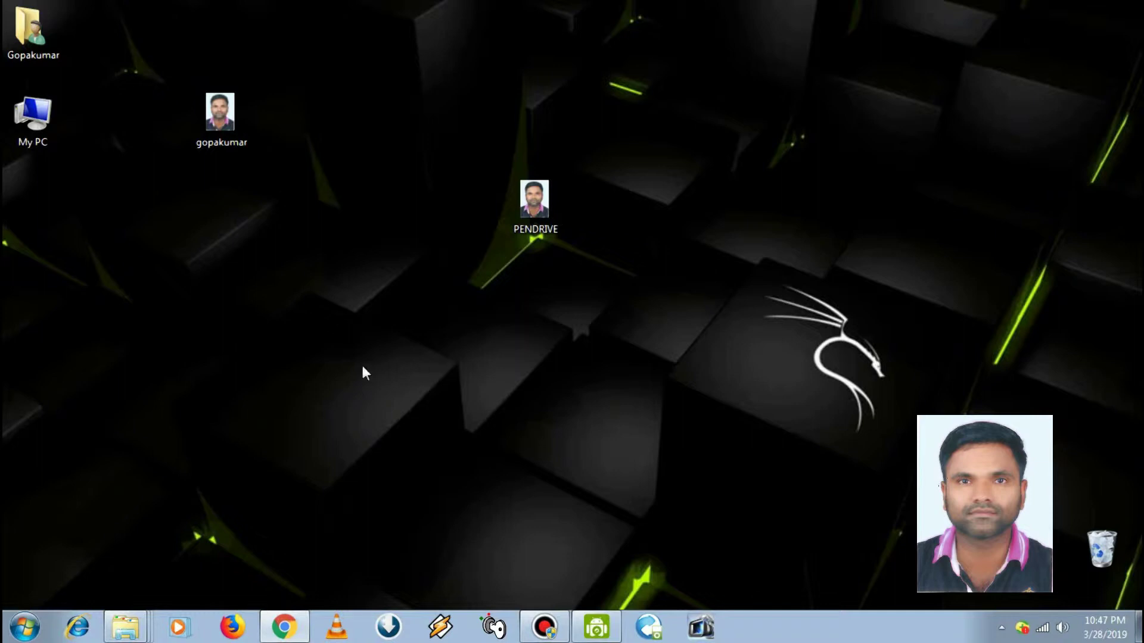
# Step: Launch Command Prompt via Win+R and CMD, moving its window aside
pyautogui.press('super+r')
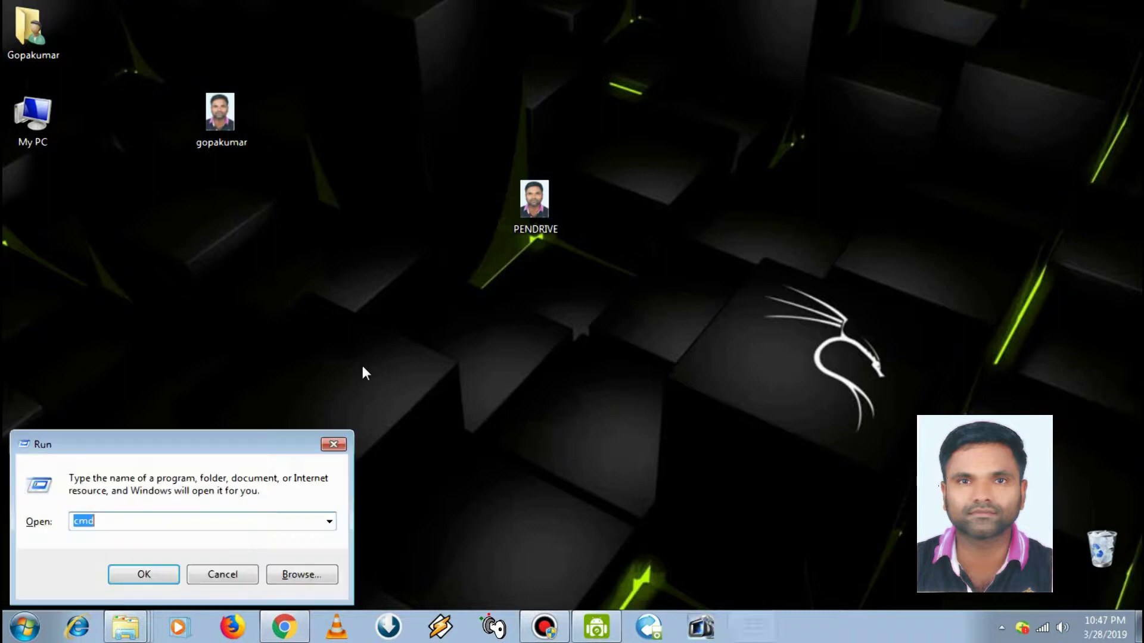
pyautogui.write('CMD')
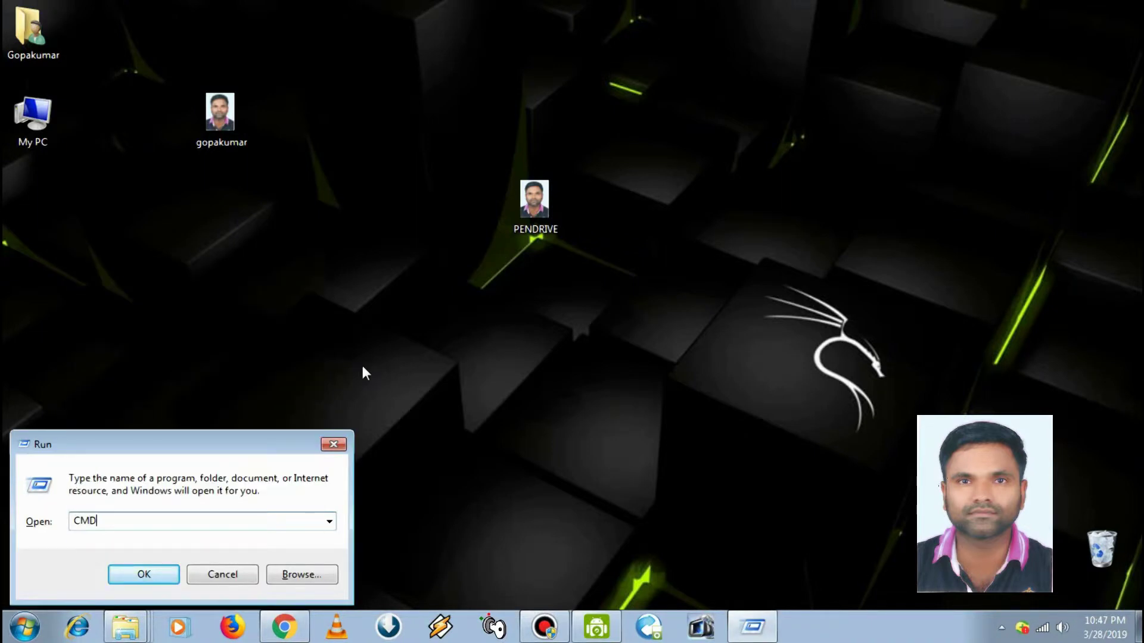
pyautogui.press('Return')
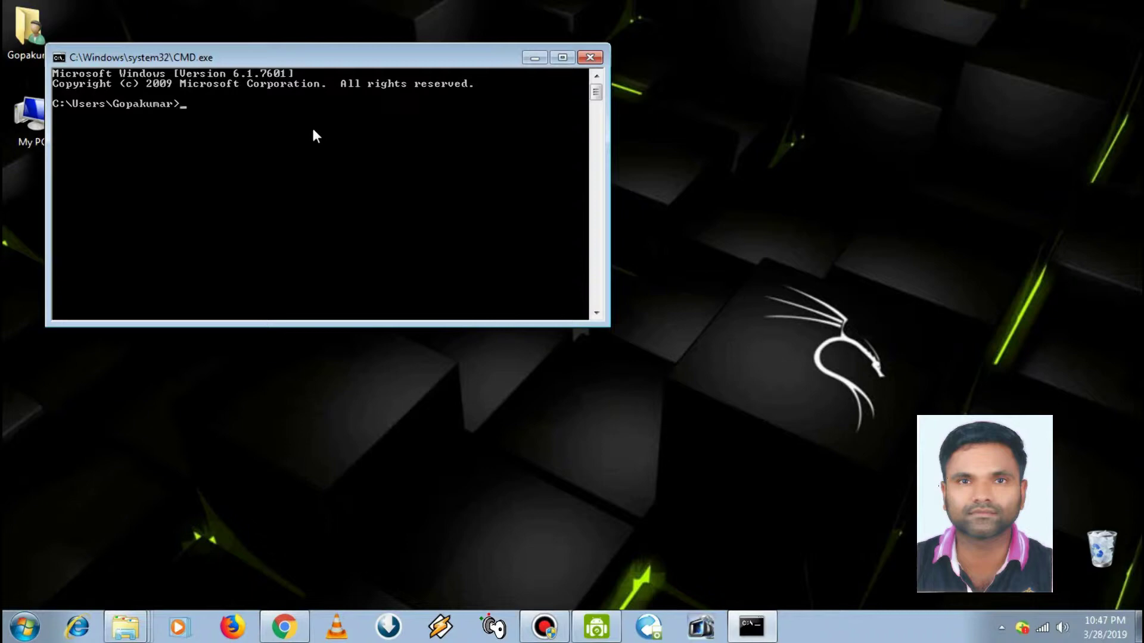
pyautogui.moveTo(307, 67); pyautogui.dragTo(715, 311)
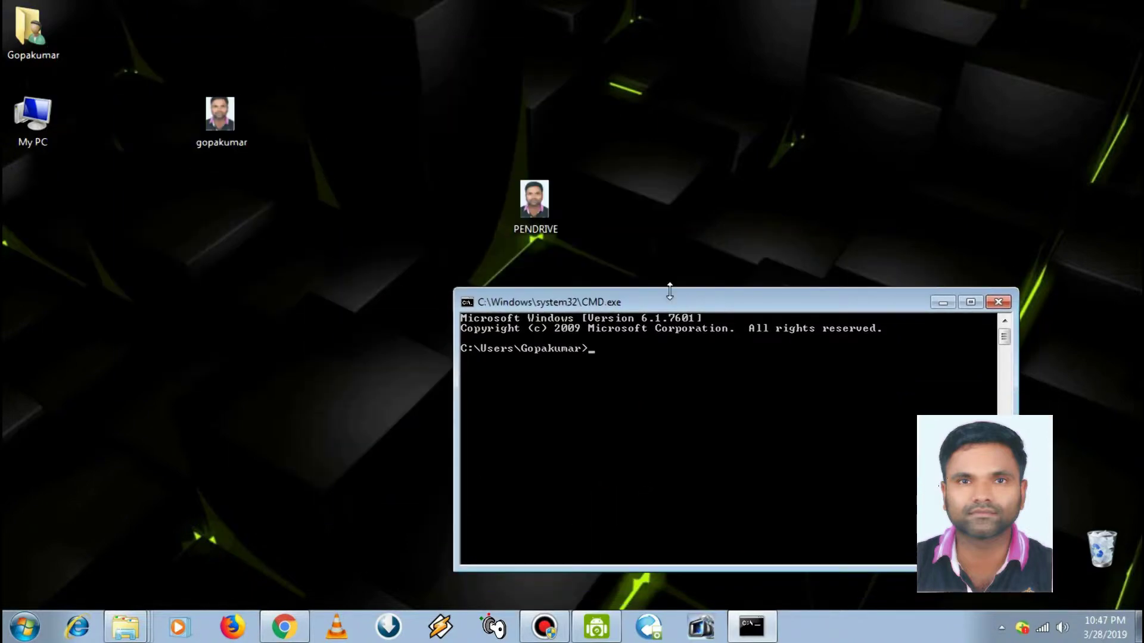
# Step: In the Desktop folder, rename PENDRIVE.bmp to gopa.ico with the ren command
pyautogui.write('cd Desktop')
pyautogui.press('Return')
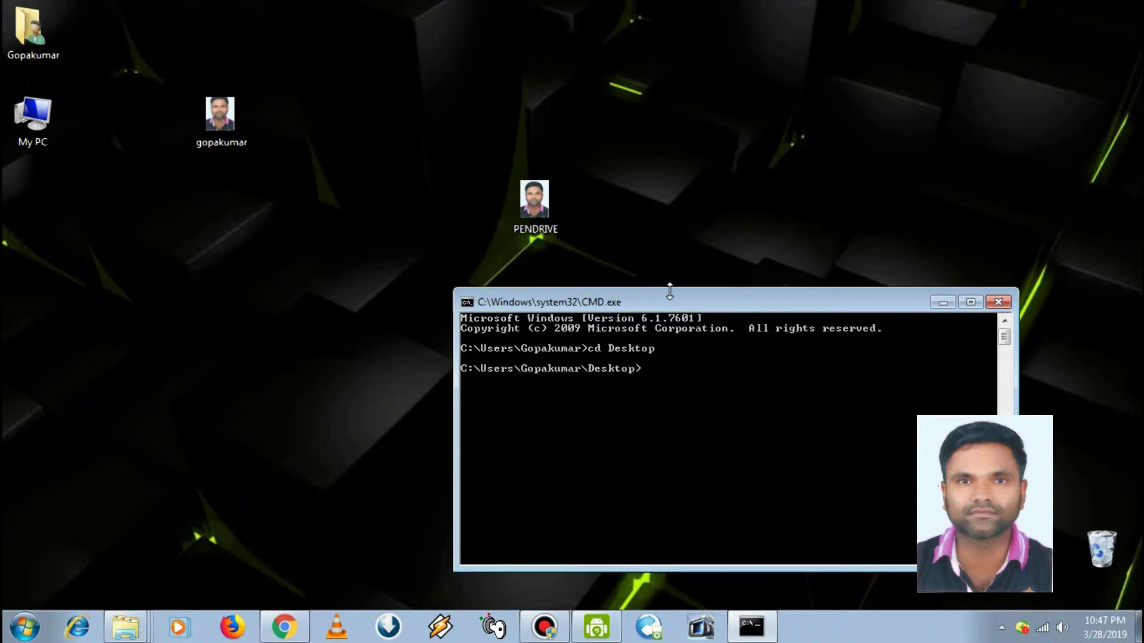
pyautogui.write('ren pen')
pyautogui.press('Tab')
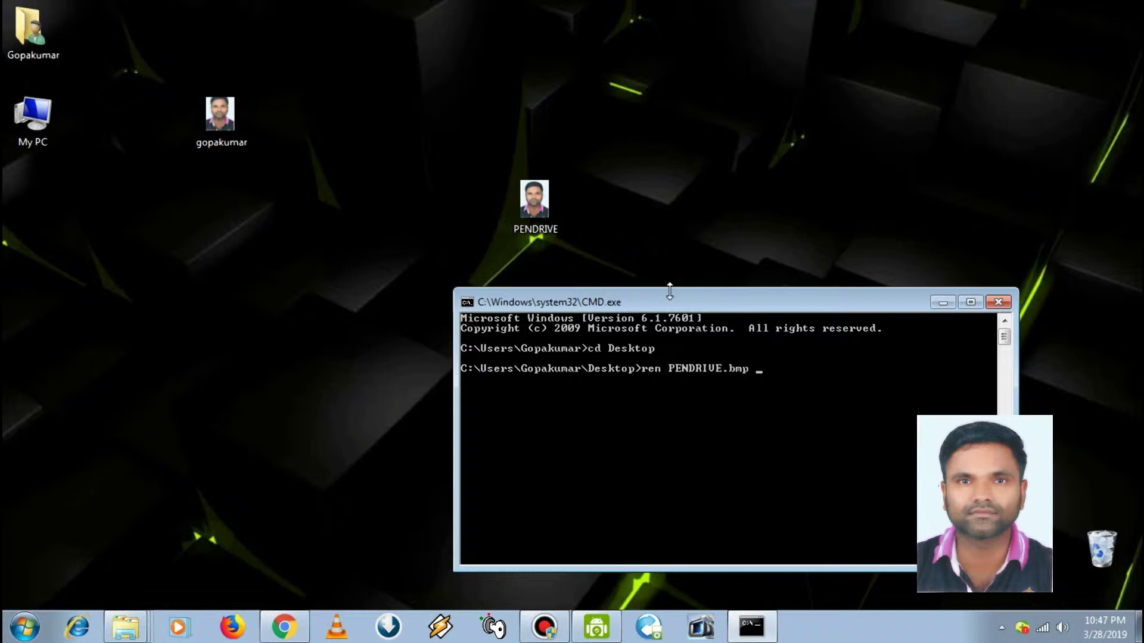
pyautogui.write('gopa.ico')
pyautogui.press('Return')
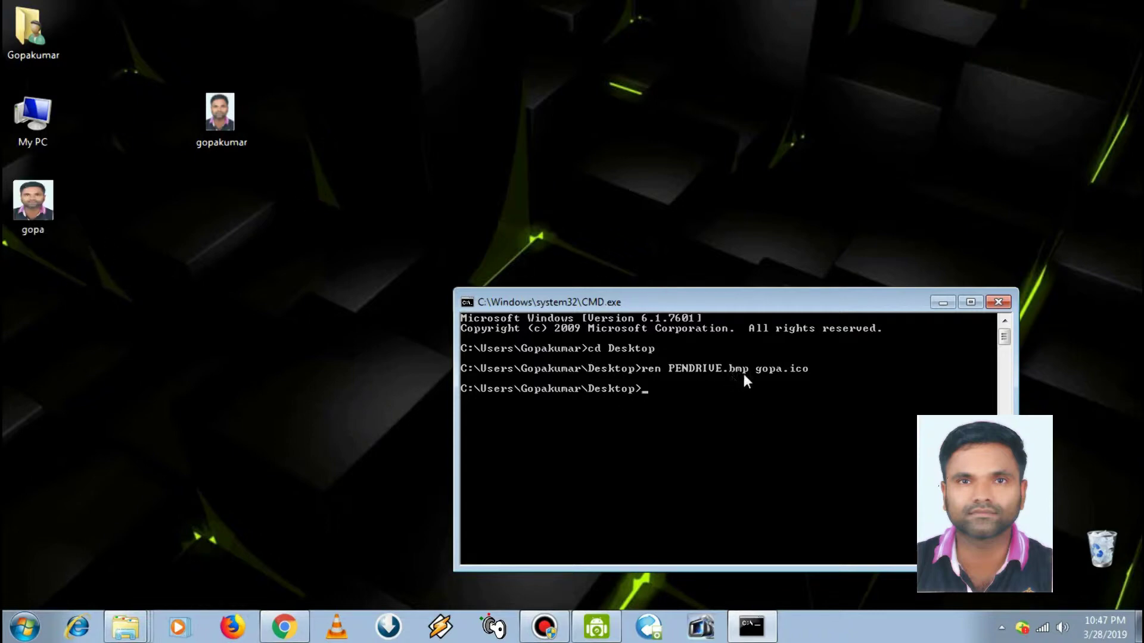
# Step: Verify gopa's Properties show an Icon (.ico) file of 125 KB, then close Command Prompt
pyautogui.rightClick(31, 208)
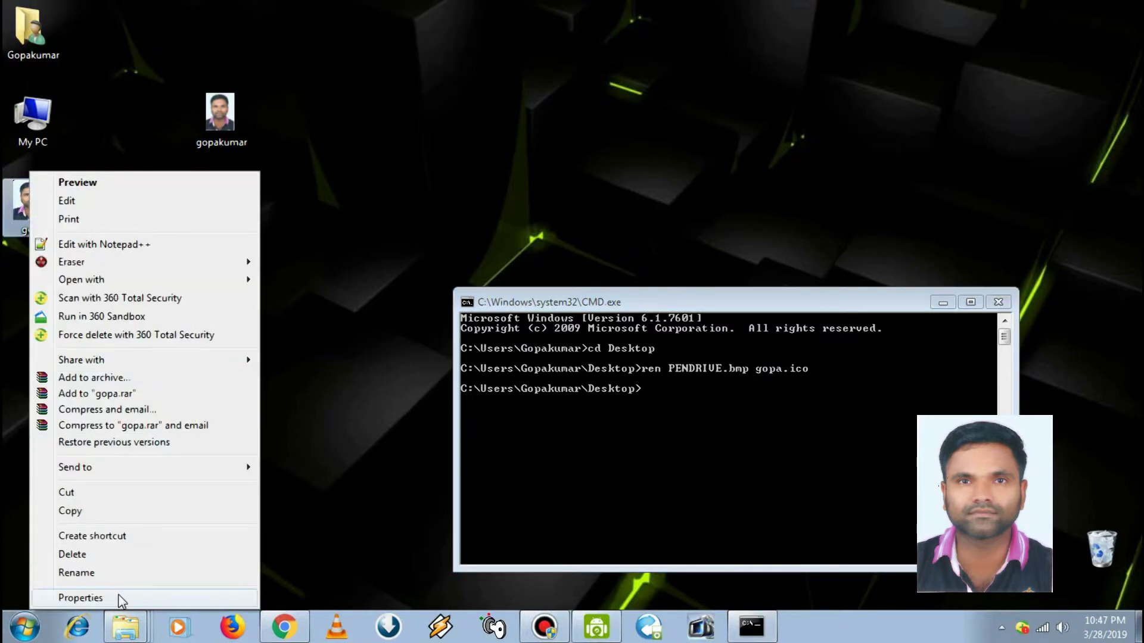
pyautogui.click(117, 597)
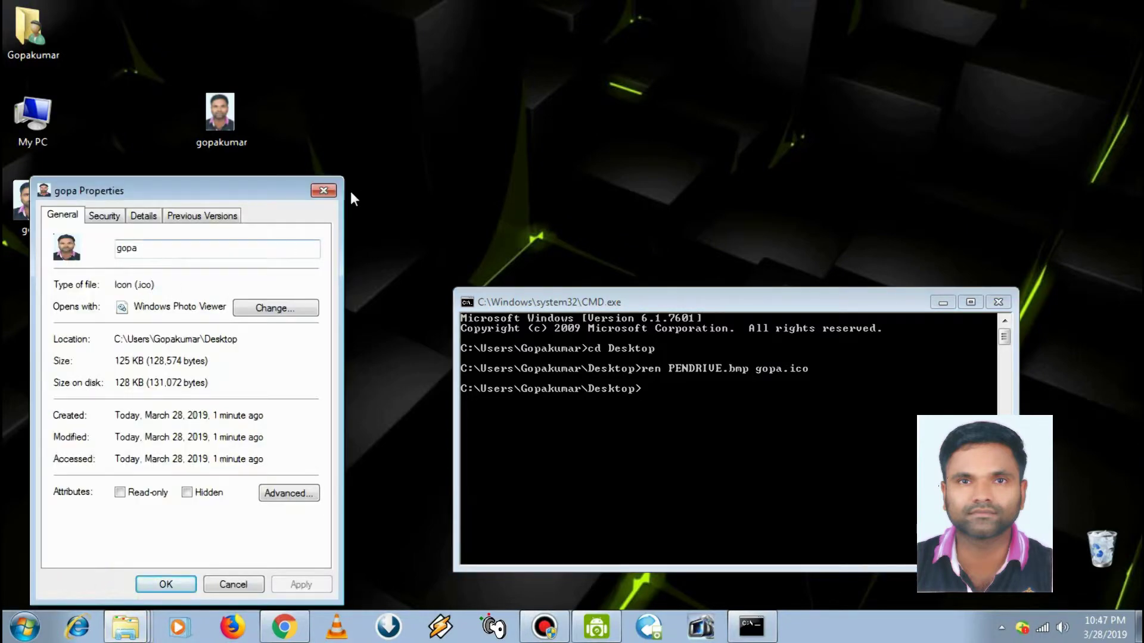
pyautogui.click(325, 190)
pyautogui.click(997, 304)
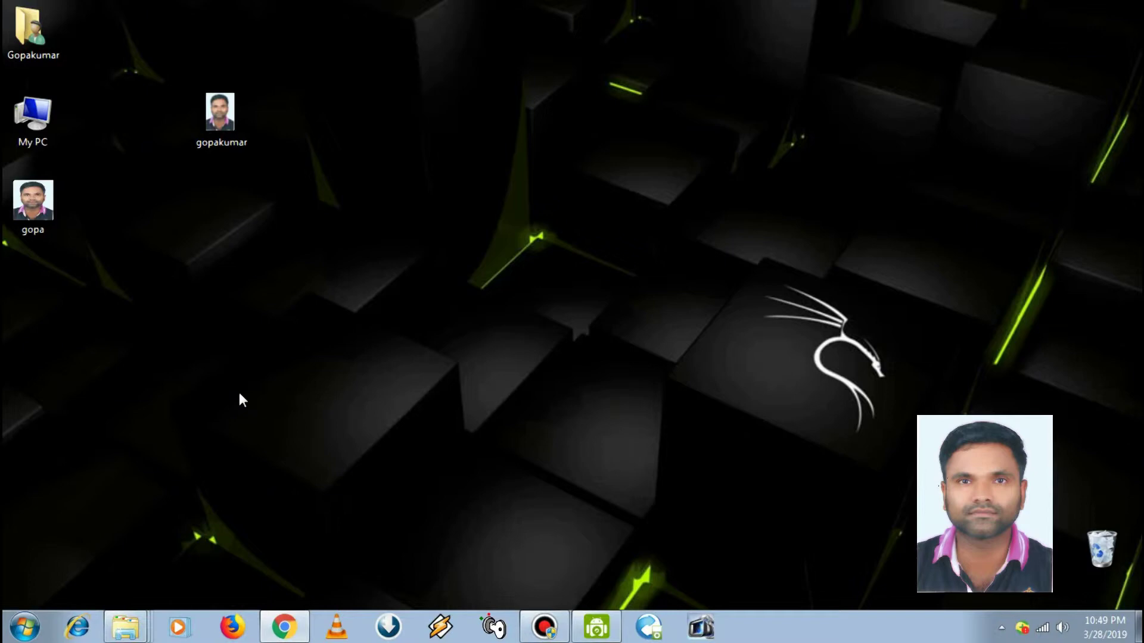
# Step: Launch Notepad++ and select both autorun.inf lines, [autorun] and icon=test.ico
pyautogui.click(30, 630)
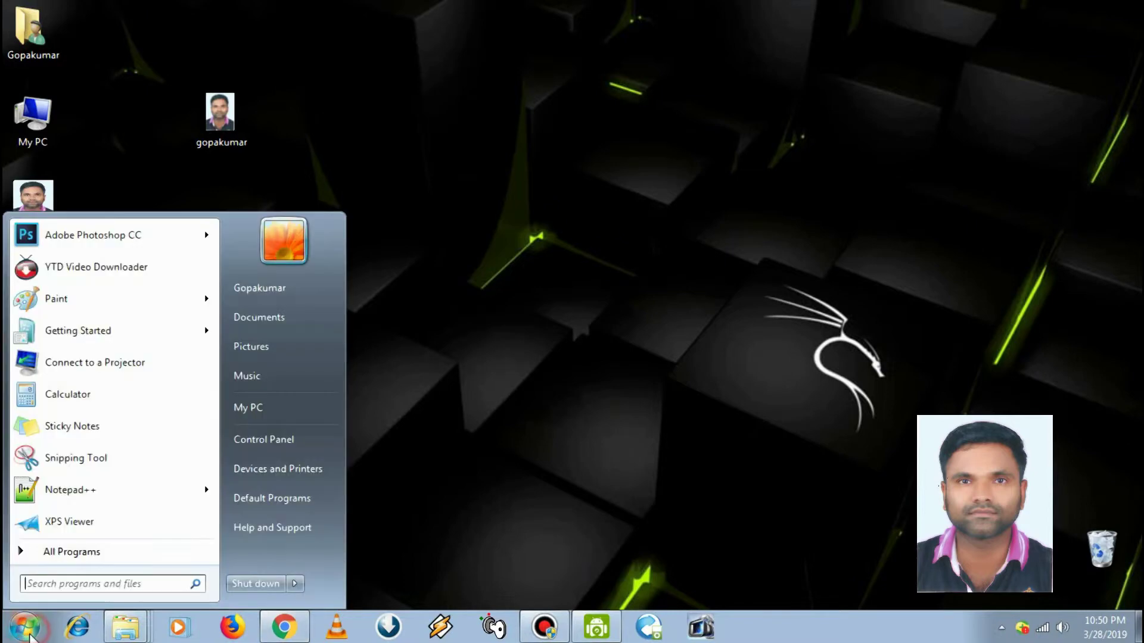
pyautogui.click(88, 497)
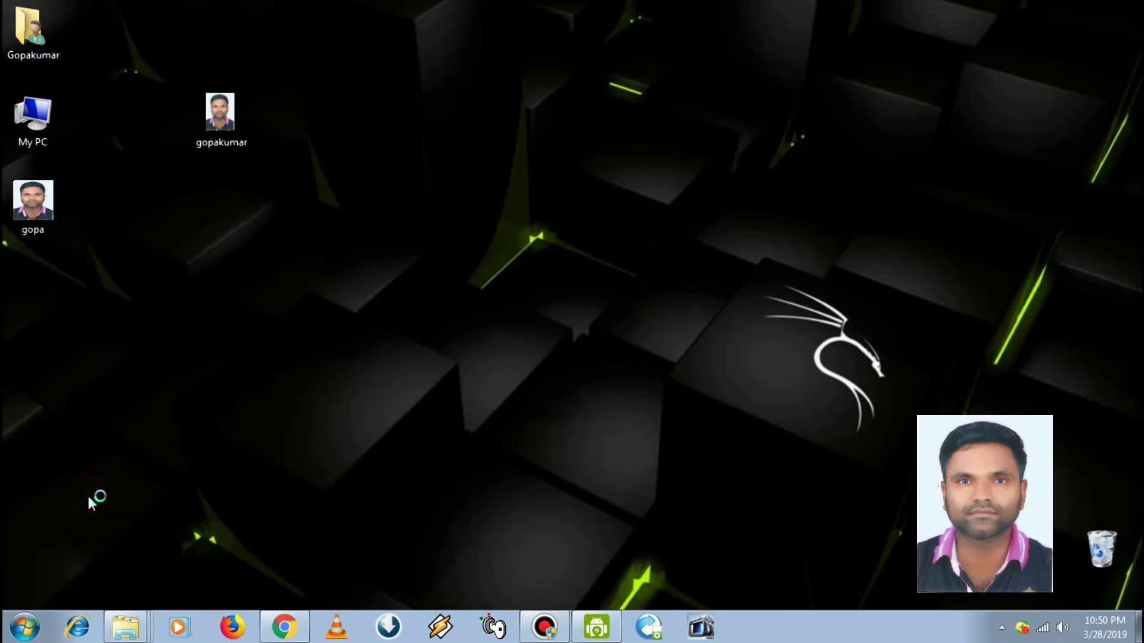
pyautogui.moveTo(512, 166); pyautogui.dragTo(423, 154)
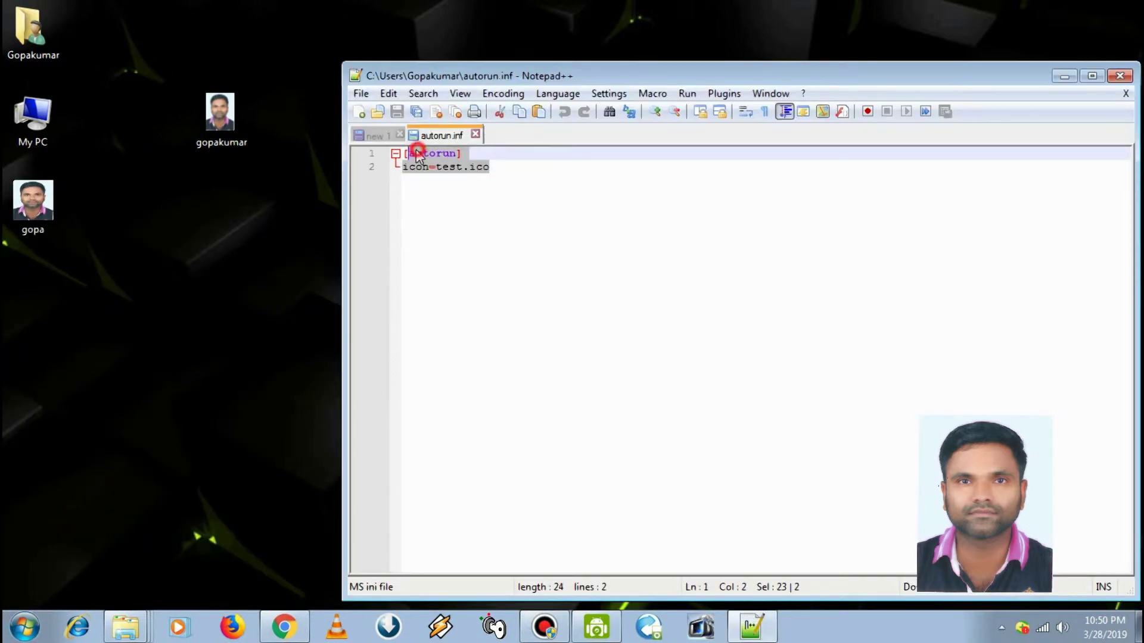
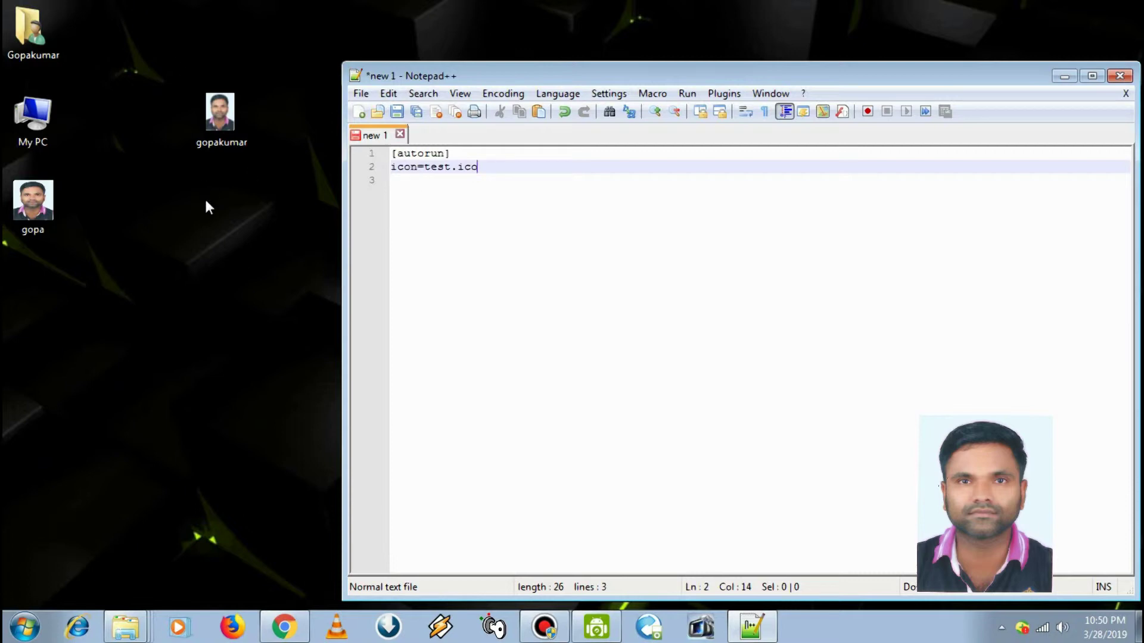
# Step: Replace 'test' with 'gopa' on line 2 so it reads icon=gopa.ico
pyautogui.click(451, 166)
pyautogui.press('BackSpace')
pyautogui.press('BackSpace')
pyautogui.press('BackSpace')
pyautogui.press('BackSpace')
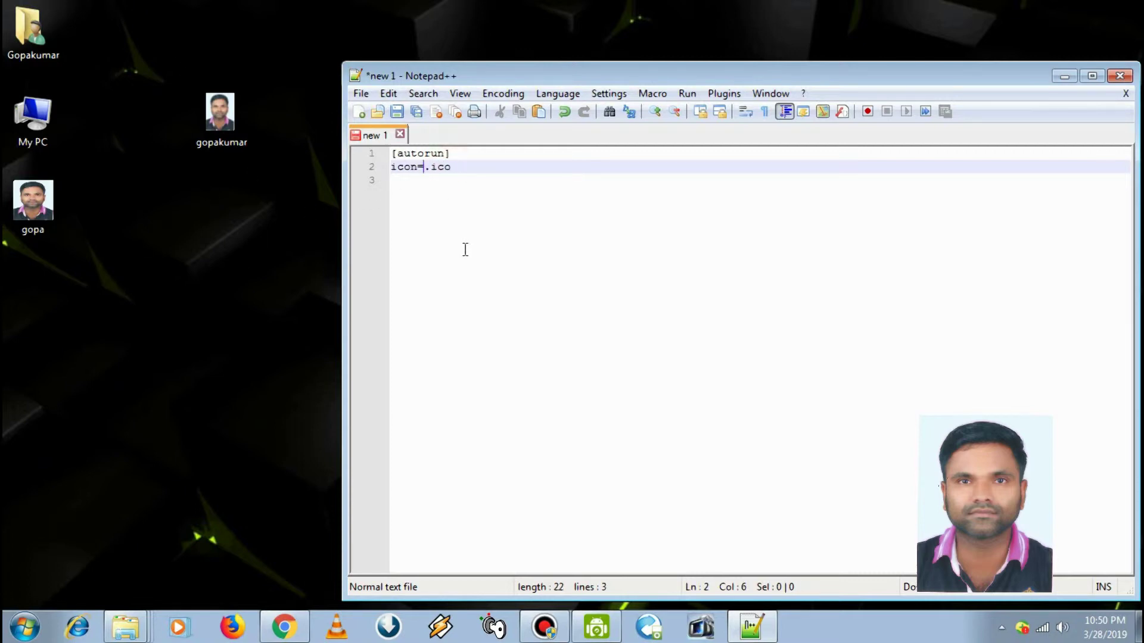
pyautogui.write('gopa')
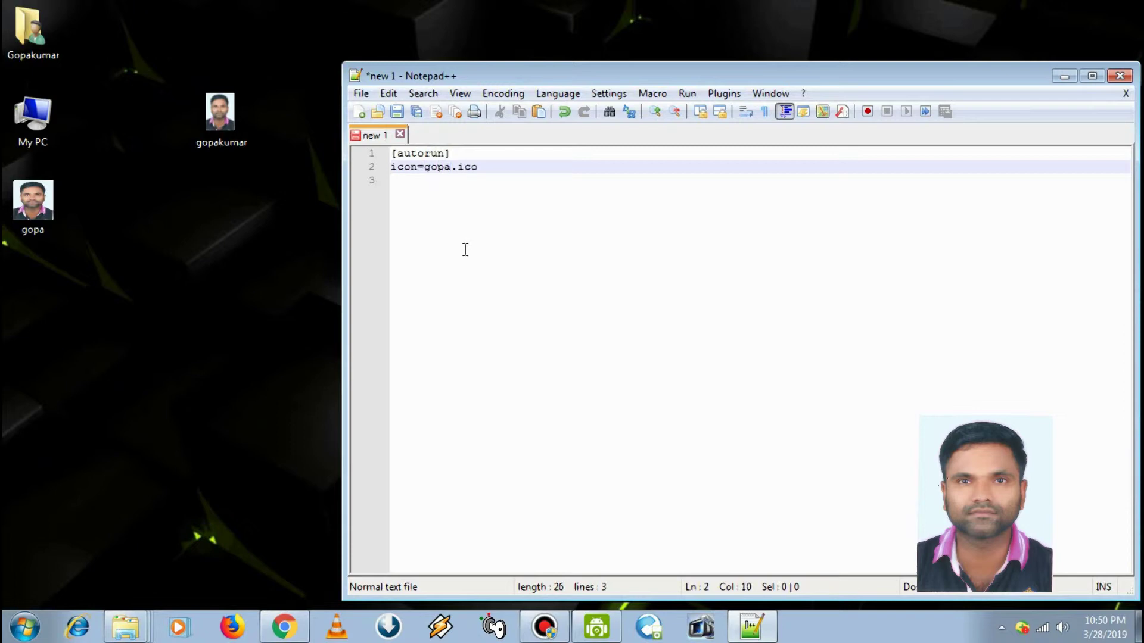
# Step: Set up the Save As dialog on the Desktop with file name autorun.inf and All types (*.*)
pyautogui.click(396, 112)
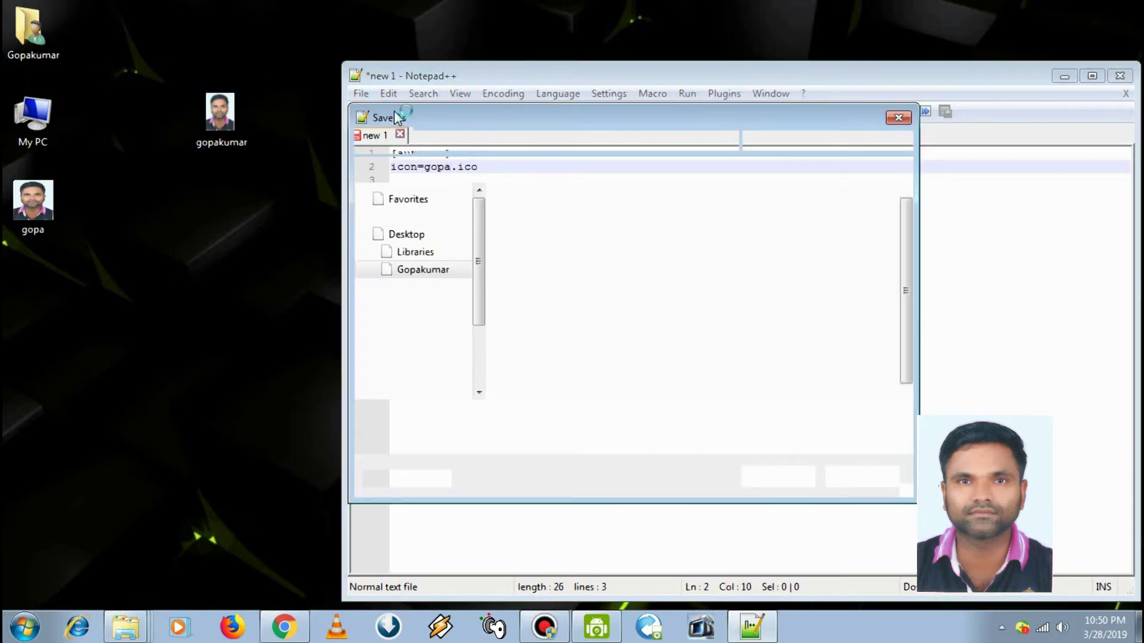
pyautogui.click(411, 216)
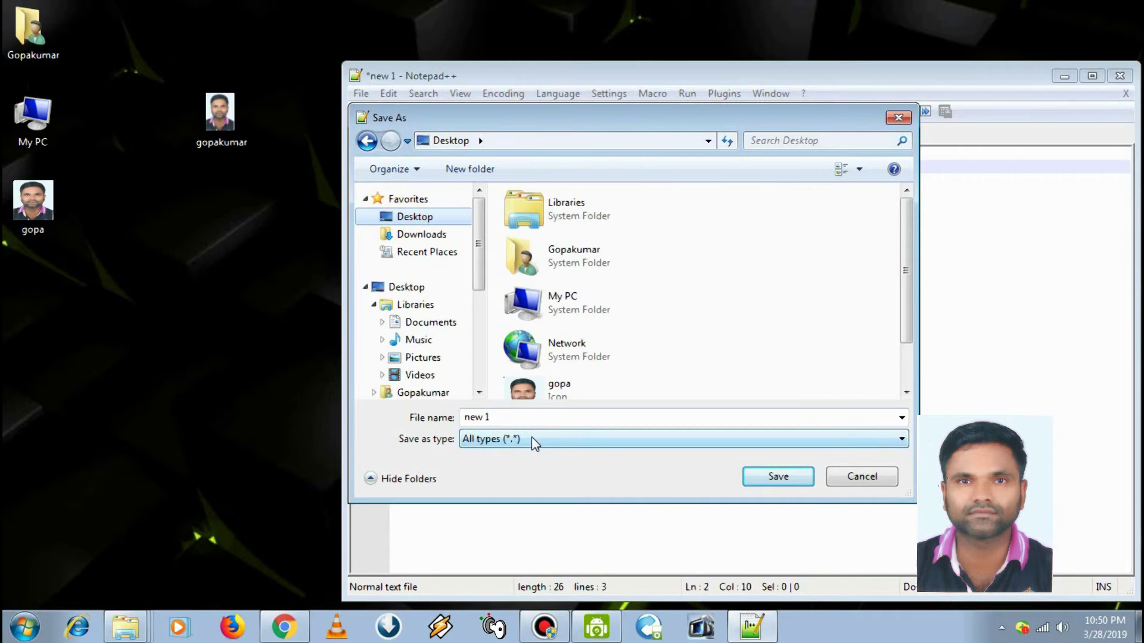
pyautogui.click(518, 416)
pyautogui.press('BackSpace')
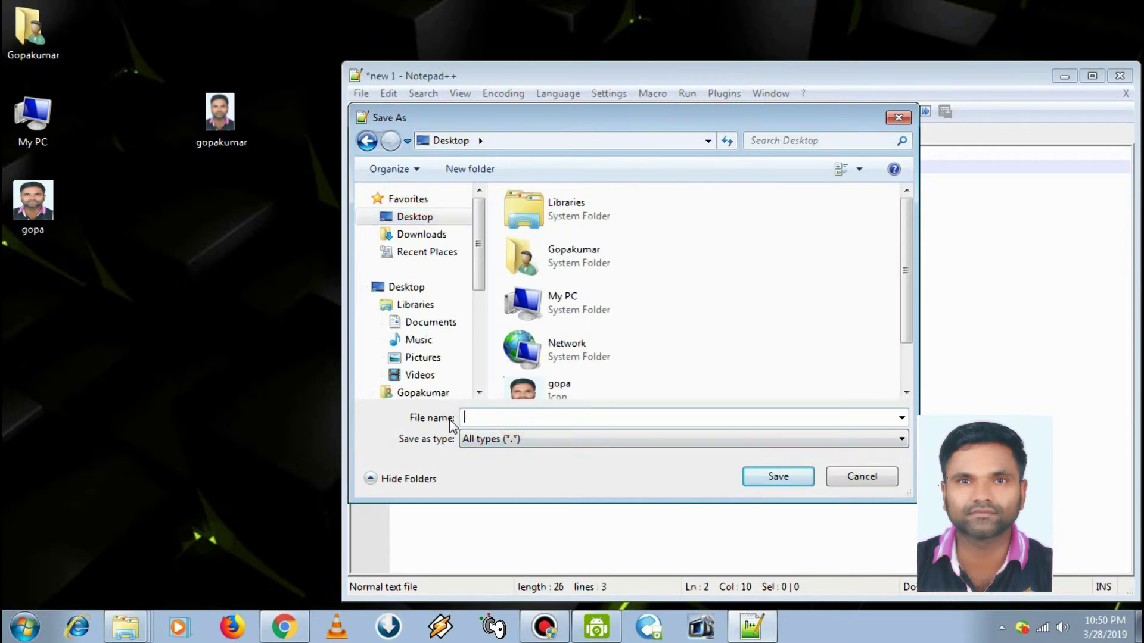
pyautogui.write('autorun.inf')
pyautogui.click(503, 444)
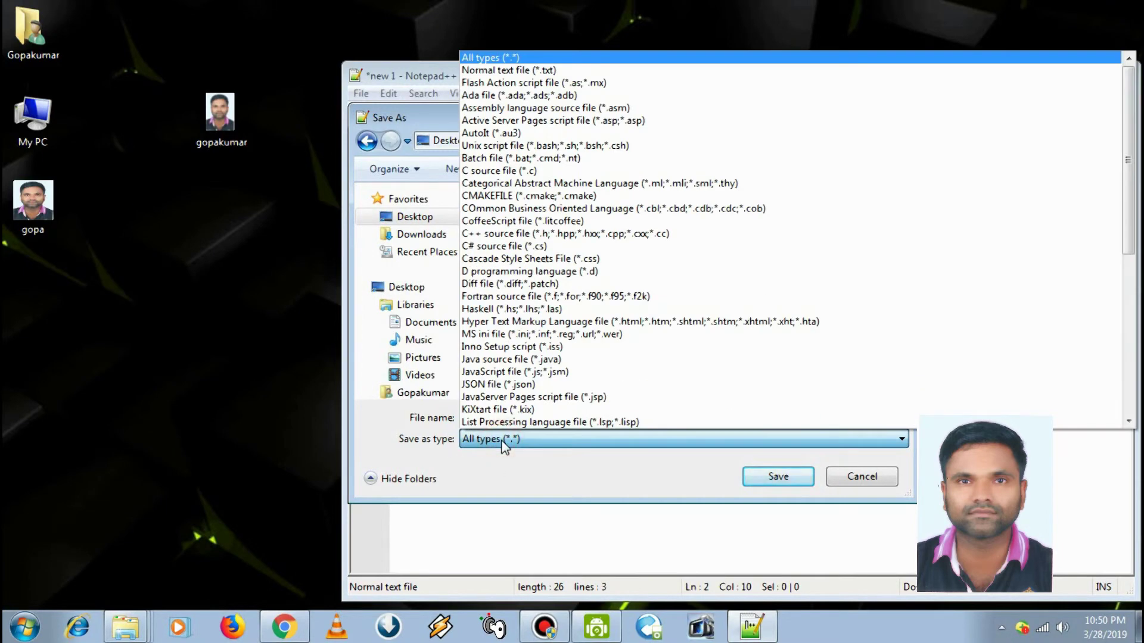
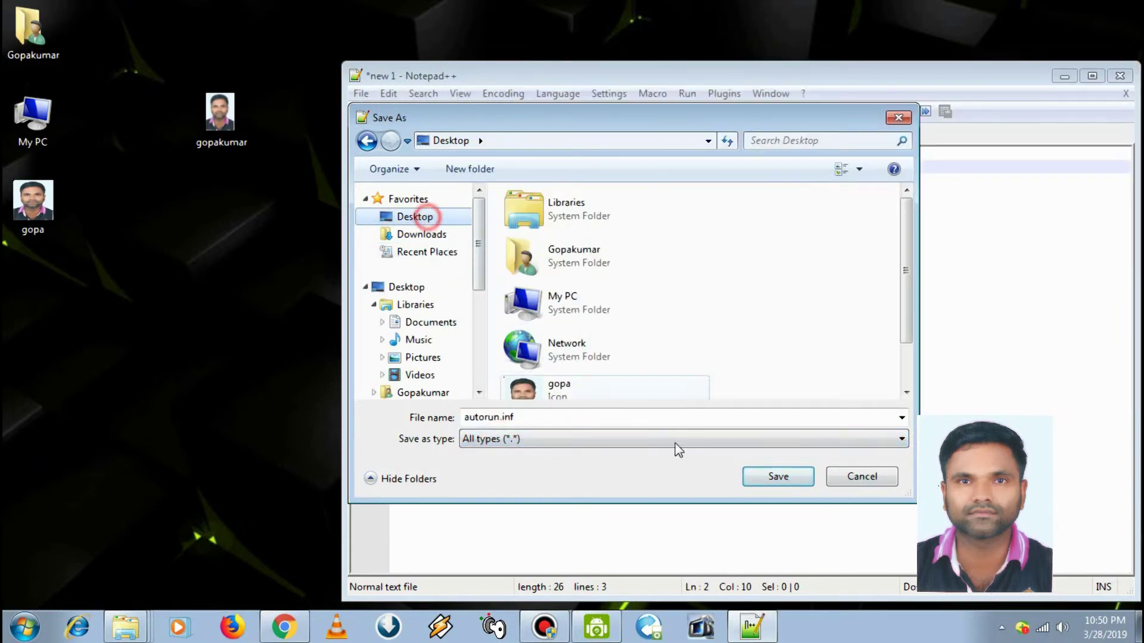
# Step: Save the '[autorun] icon=gopa.ico' text as autorun.inf on the Desktop with All types
pyautogui.click(779, 476)
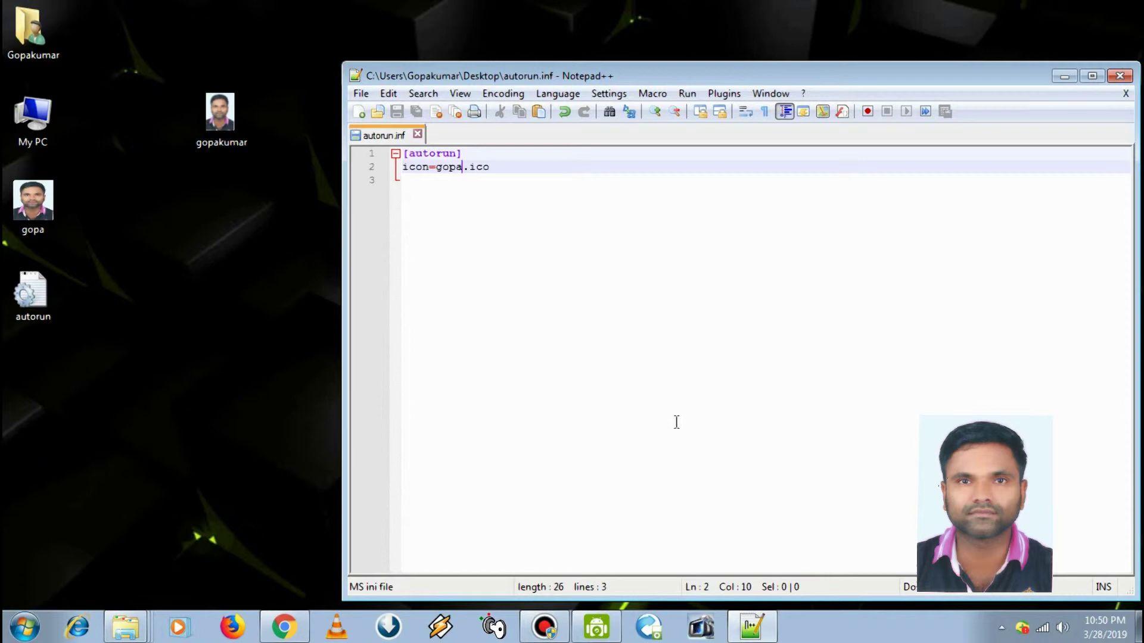
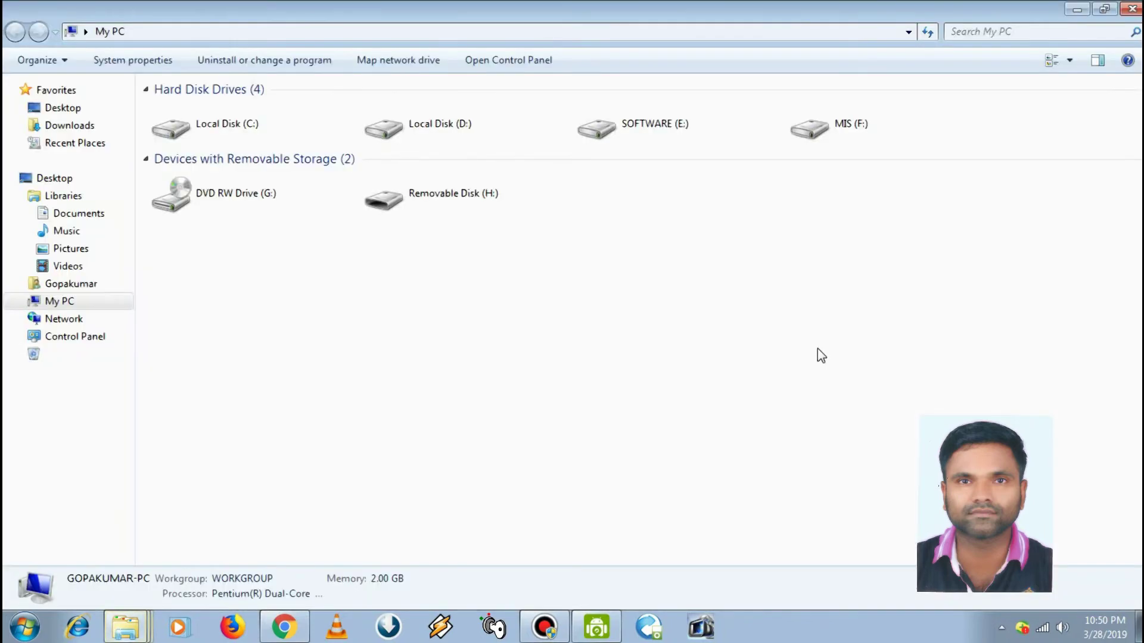
# Step: Paste the copied autorun.inf and gopa icon files into the empty Removable Disk (H:)
pyautogui.click(397, 180)
pyautogui.doubleClick(397, 180)
pyautogui.rightClick(314, 181)
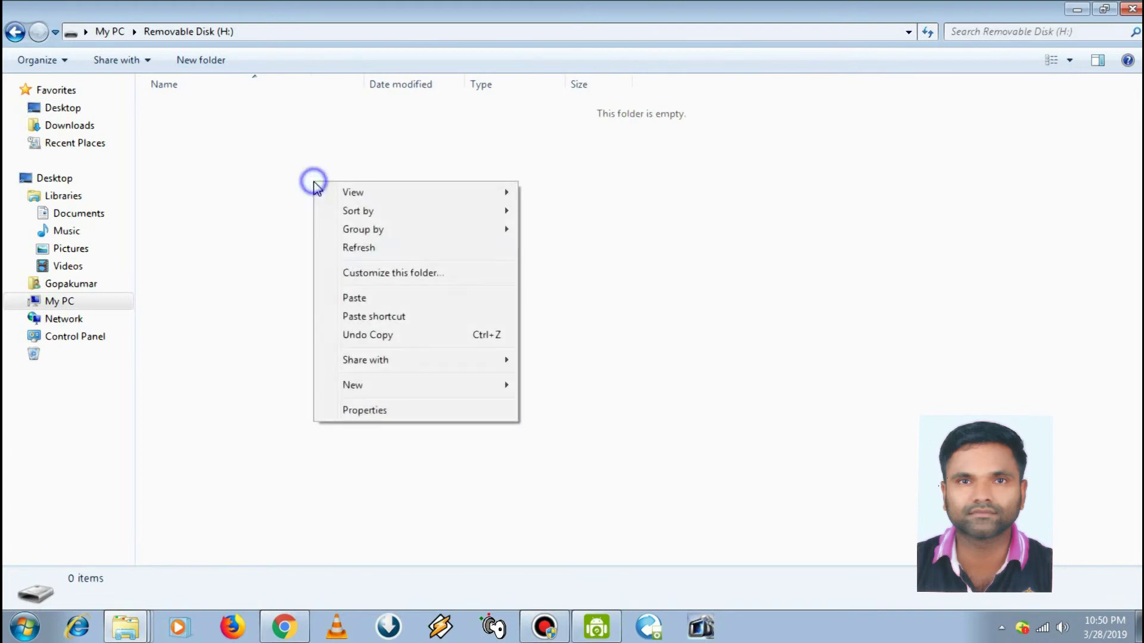
pyautogui.click(337, 301)
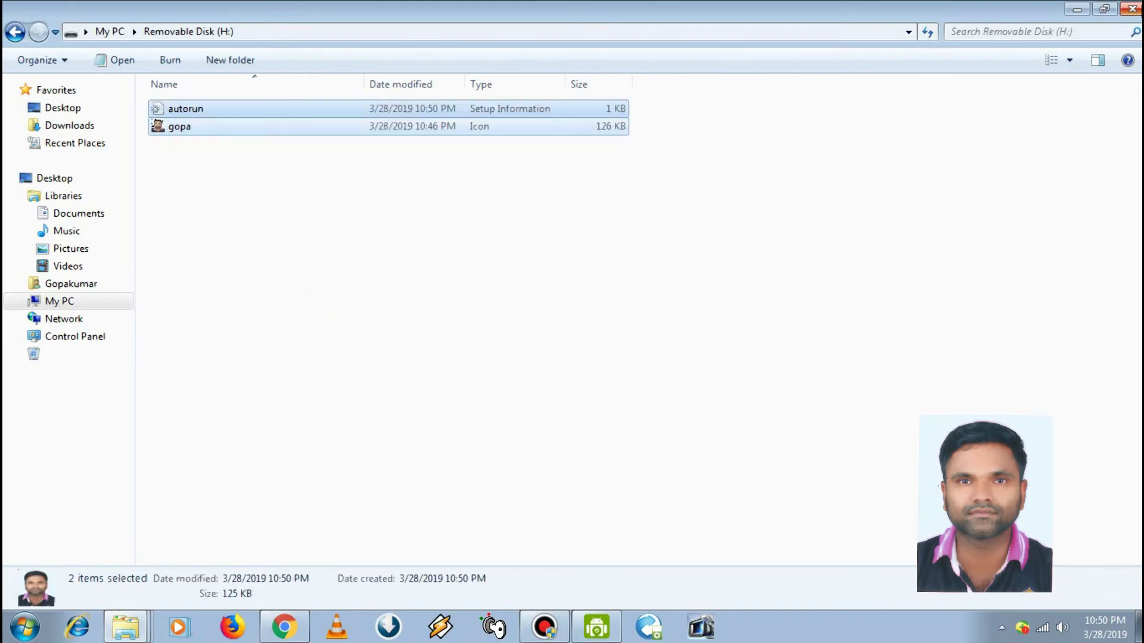
# Step: Close the drive window and safely eject Removable Disk (H:) from the notification area
pyautogui.click(1132, 8)
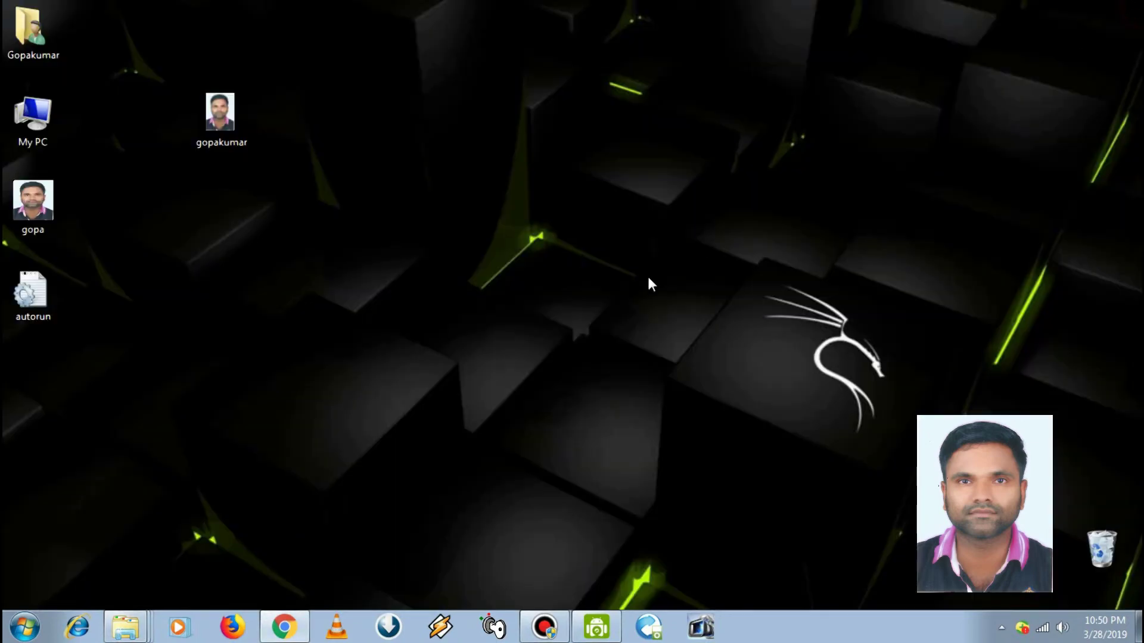
pyautogui.click(1001, 628)
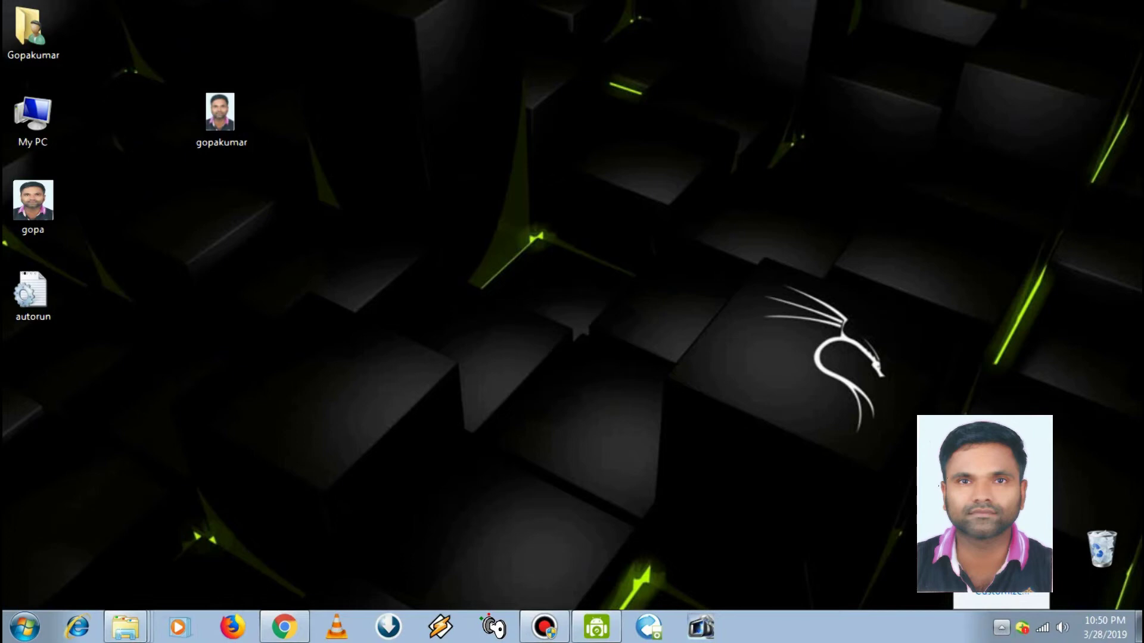
pyautogui.click(1006, 571)
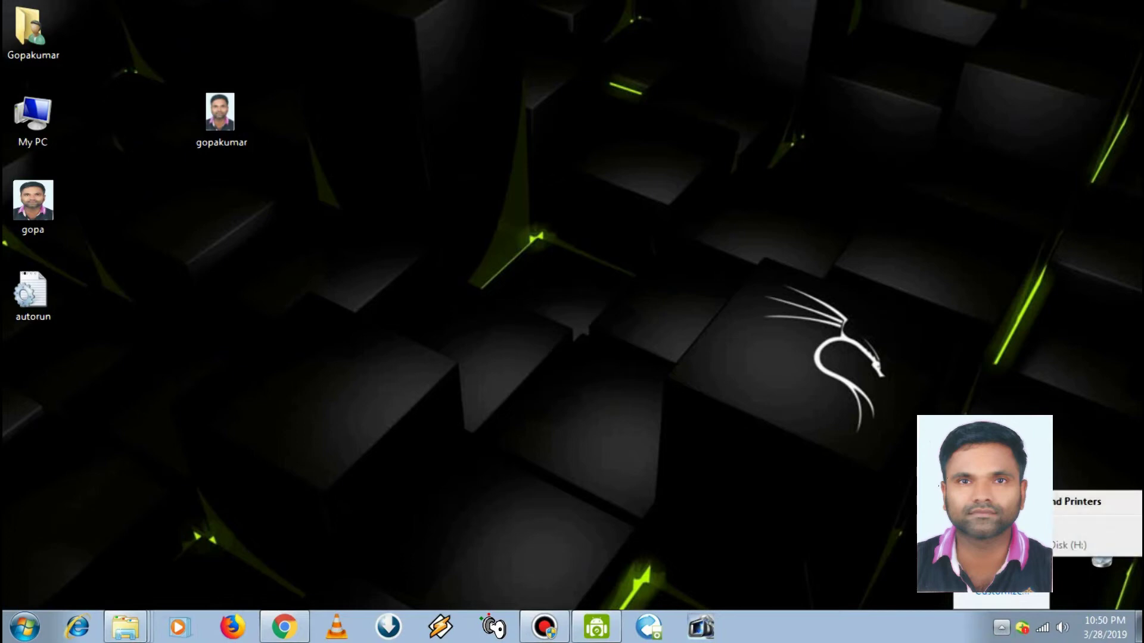
pyautogui.click(1060, 543)
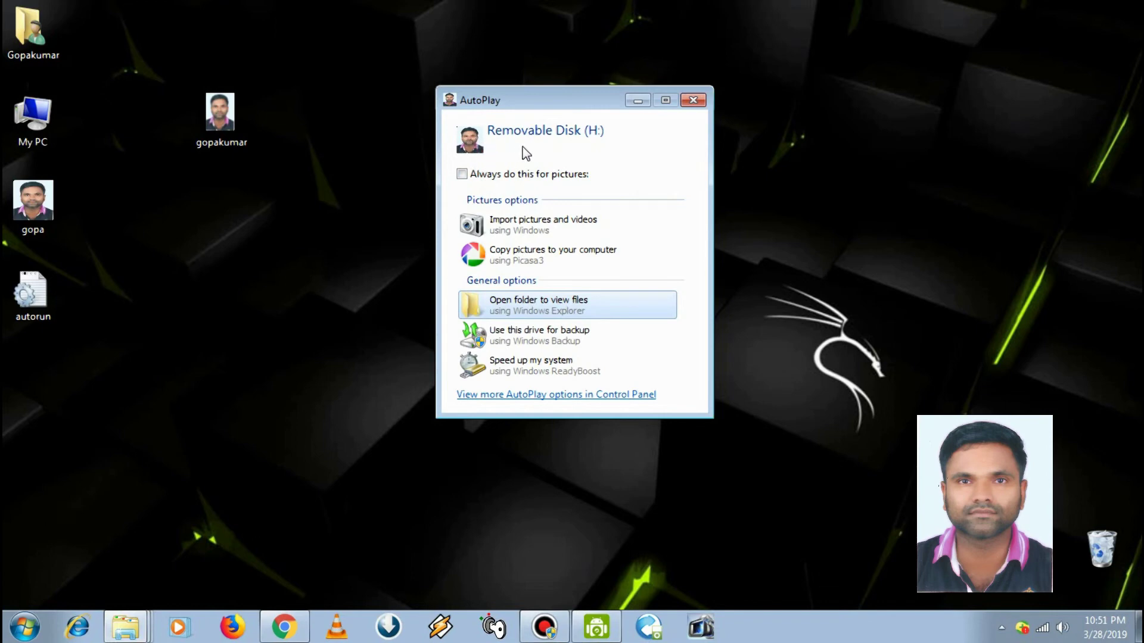
# Step: Dismiss AutoPlay, open Removable Disk (H:) from My PC, and select autorun.inf and gopa icon
pyautogui.click(693, 100)
pyautogui.doubleClick(32, 118)
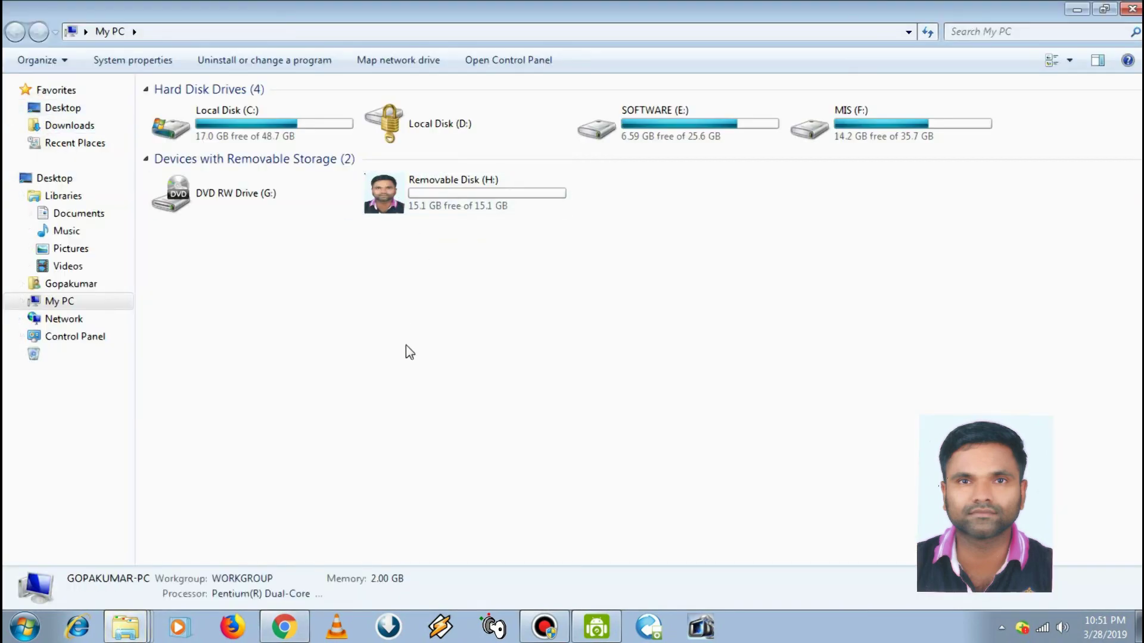
pyautogui.click(405, 344)
pyautogui.doubleClick(426, 193)
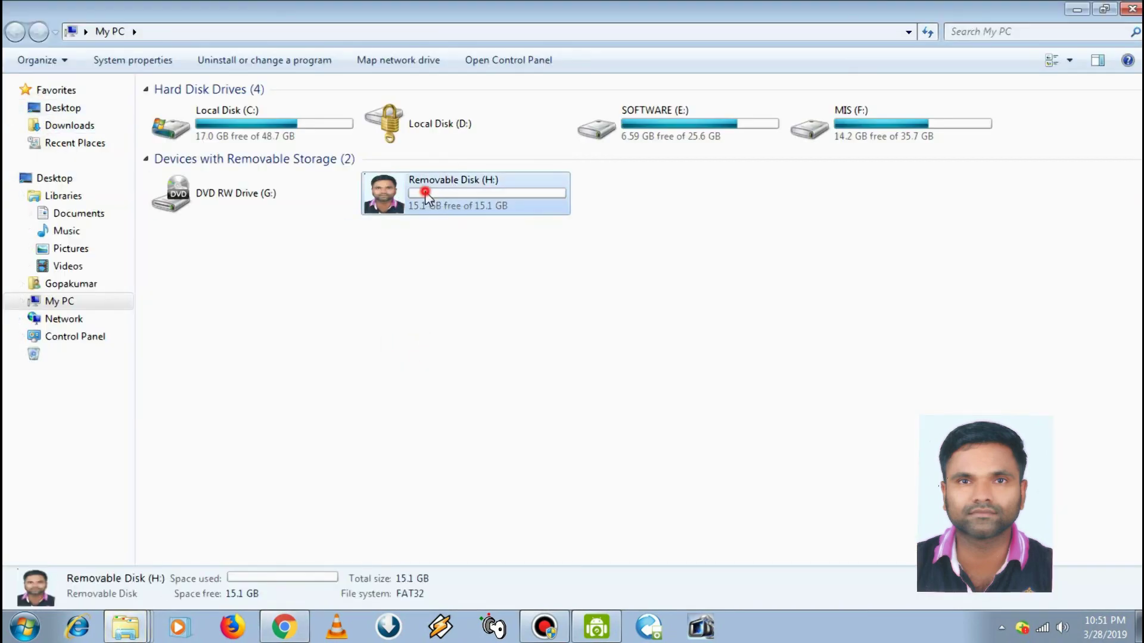
pyautogui.moveTo(158, 165); pyautogui.dragTo(203, 113)
# Step: Give both selected drive files the Hidden attribute in their Properties and confirm
pyautogui.rightClick(181, 127)
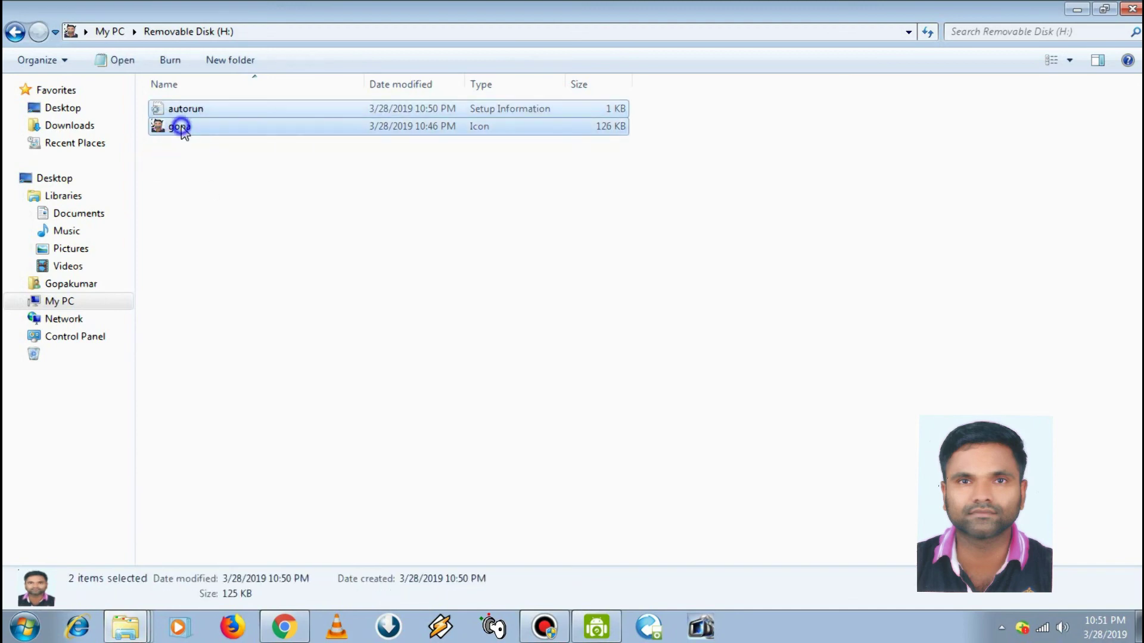
pyautogui.click(232, 474)
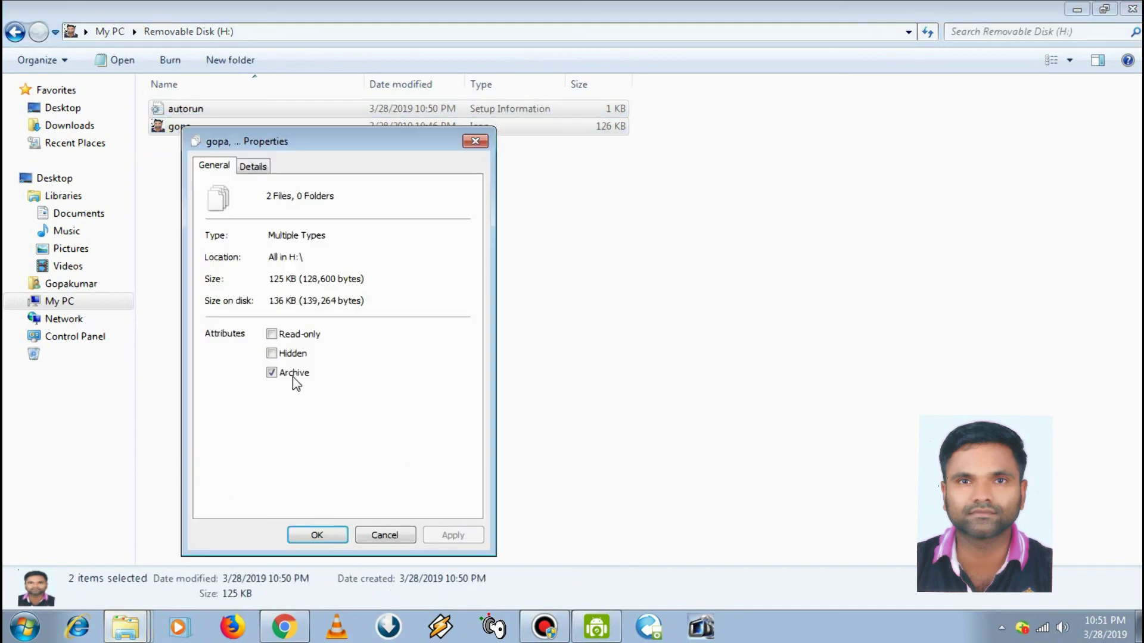
pyautogui.click(271, 353)
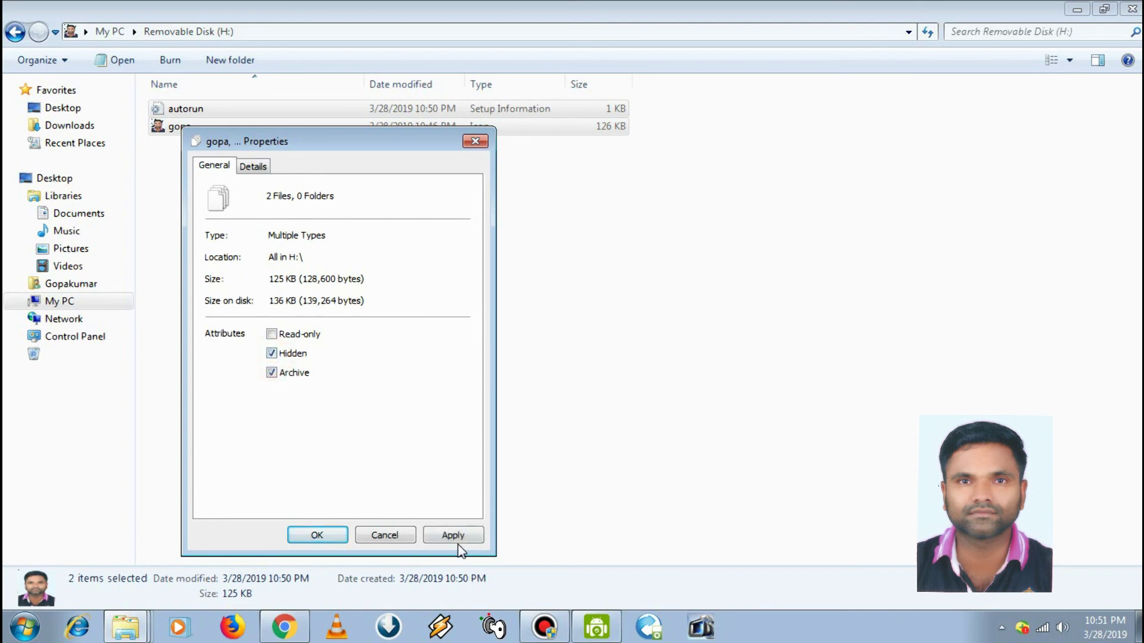
pyautogui.click(458, 540)
pyautogui.click(317, 535)
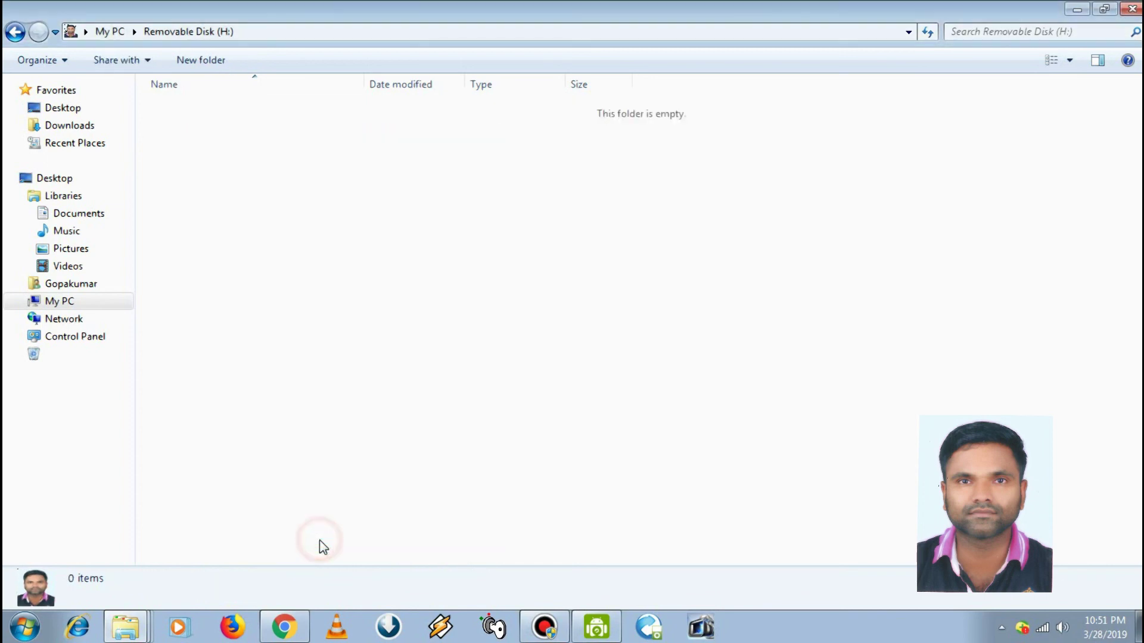